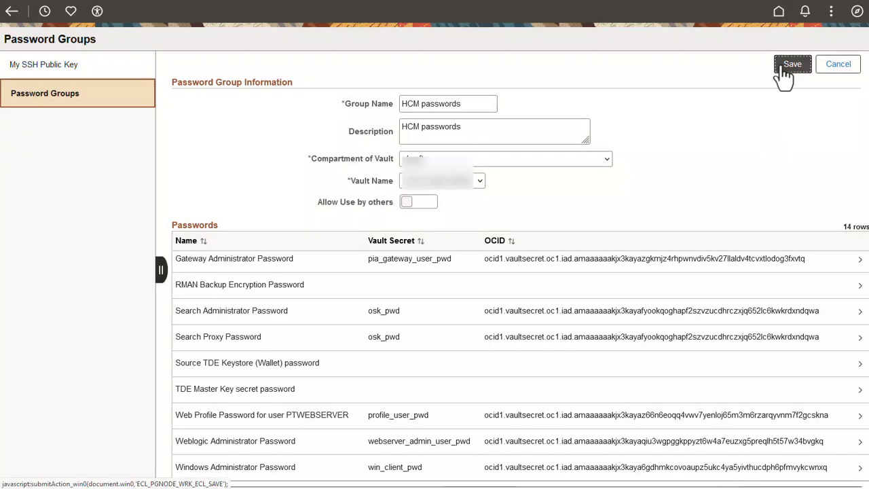
Save the HCM passwords password group and return to the Cloud Manager homepage.
{"action": "left_click", "coordinate": [791, 63]}
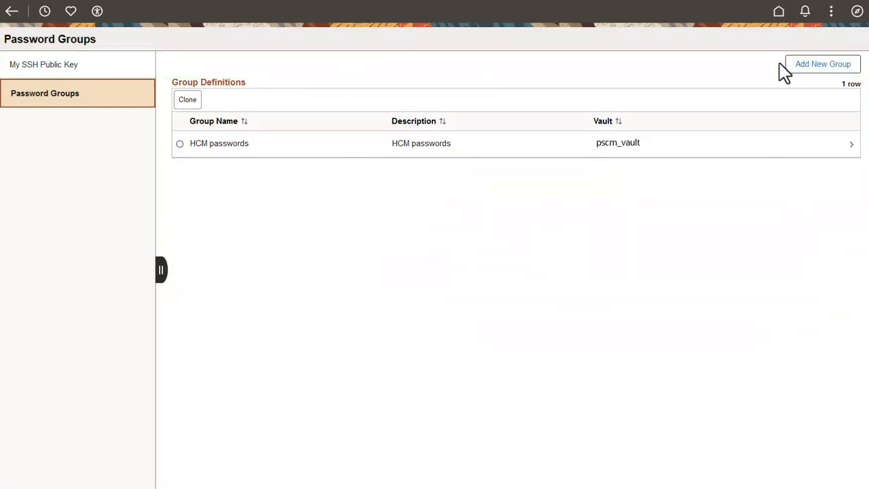
{"action": "left_click", "coordinate": [777, 13]}
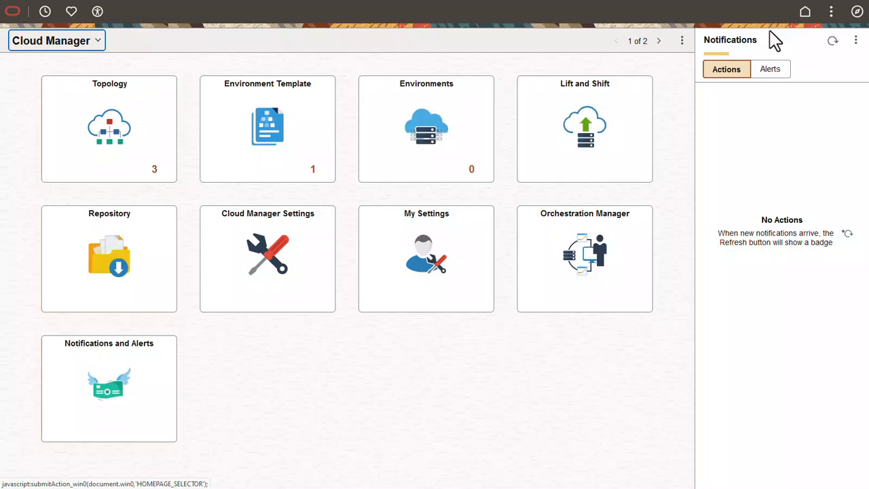
Open the Repository's downloads and view the download subscriptions.
{"action": "left_click", "coordinate": [148, 292]}
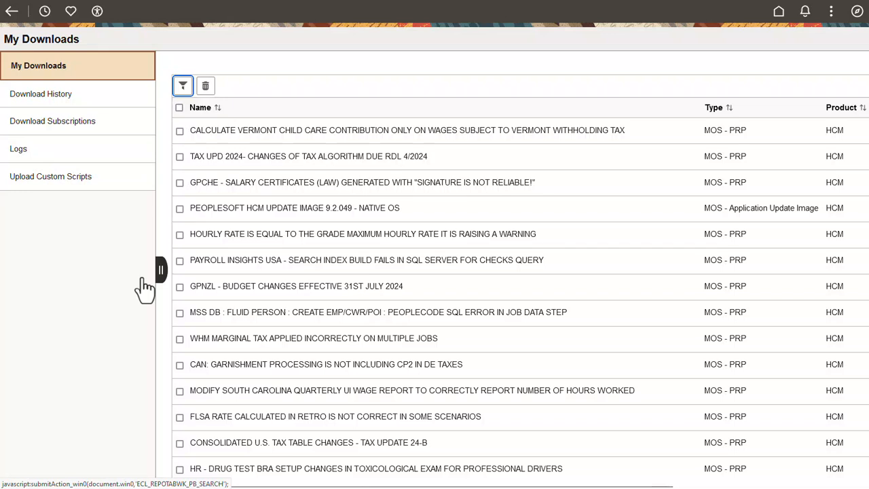
{"action": "left_click", "coordinate": [83, 129]}
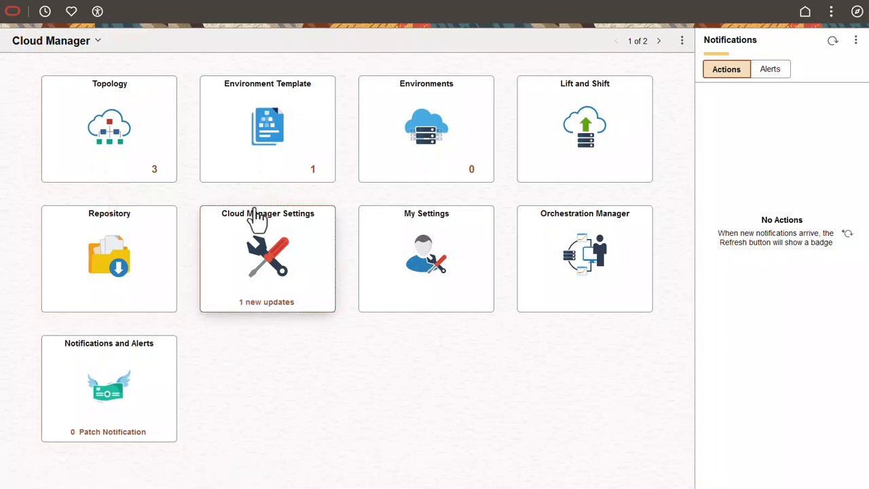
Review the nodes of the PUM Fulltier topology, then return to the topology definitions.
{"action": "left_click", "coordinate": [127, 172]}
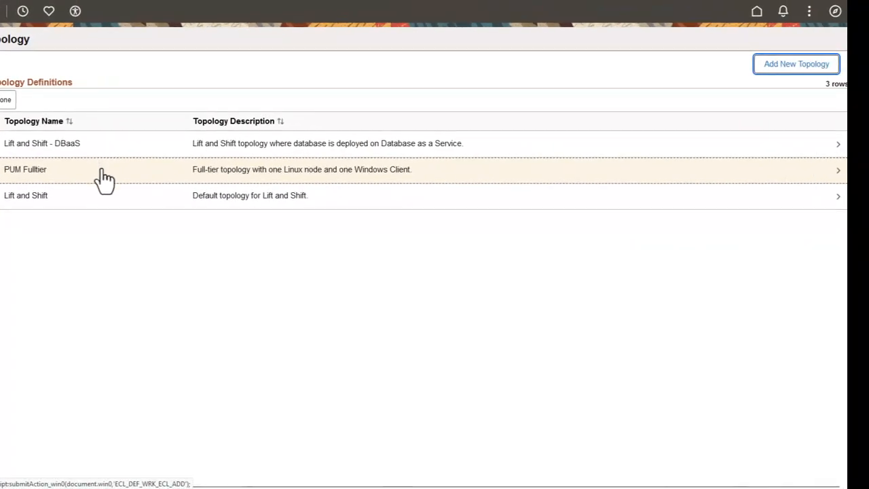
{"action": "left_click", "coordinate": [103, 178]}
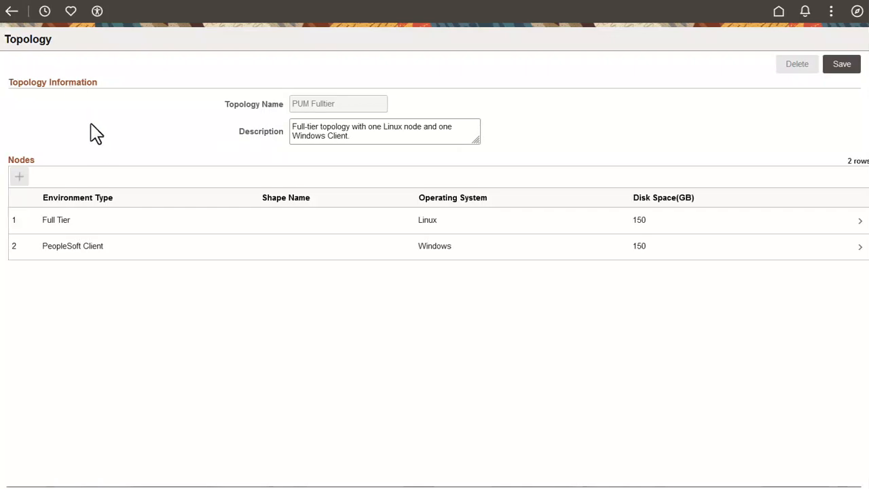
{"action": "left_click", "coordinate": [11, 11]}
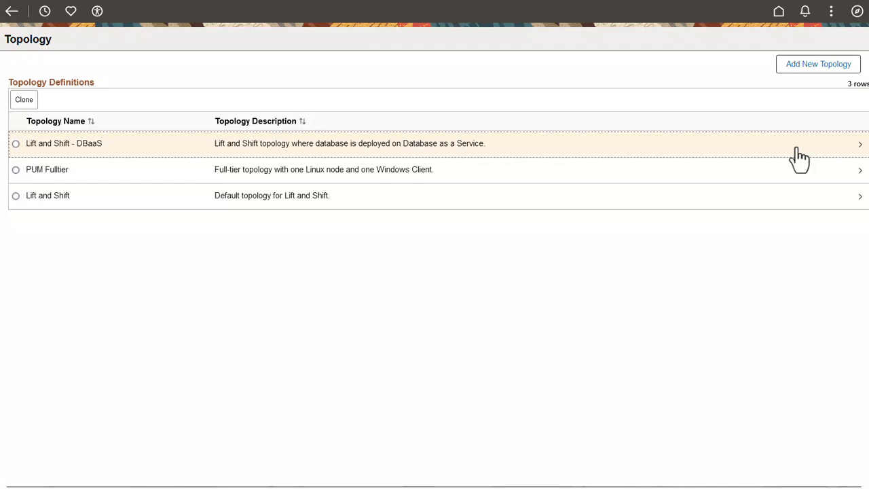
Create a new topology named DBMidtier with the description "Database, mid-tier".
{"action": "left_click", "coordinate": [799, 65]}
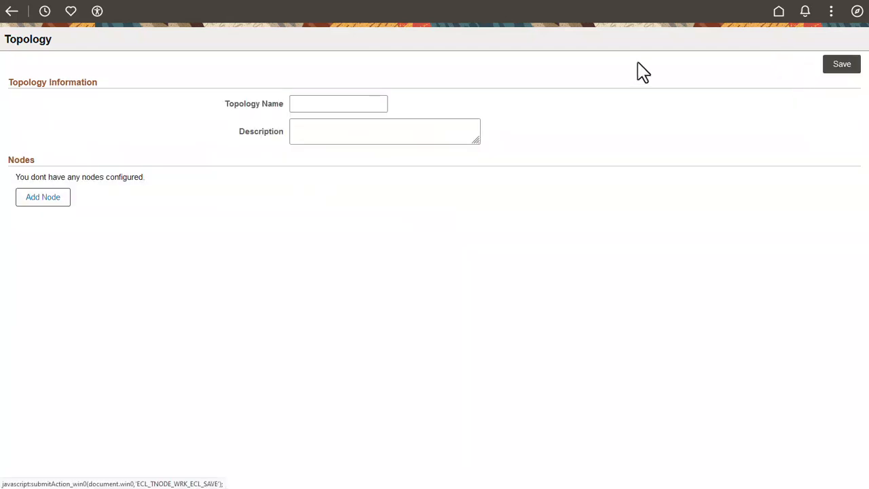
{"action": "left_click", "coordinate": [346, 105]}
{"action": "type", "text": "D"}
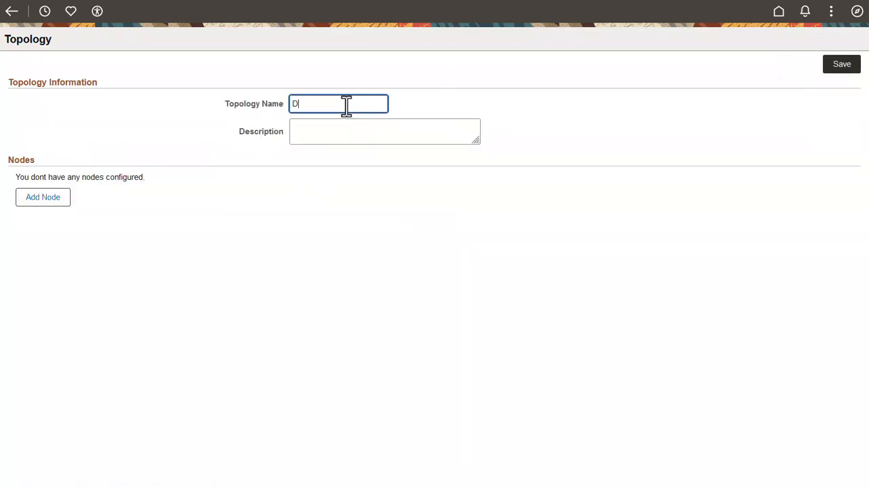
{"action": "type", "text": "BMidtier"}
{"action": "left_click", "coordinate": [337, 131]}
{"action": "type", "text": "Database, m"}
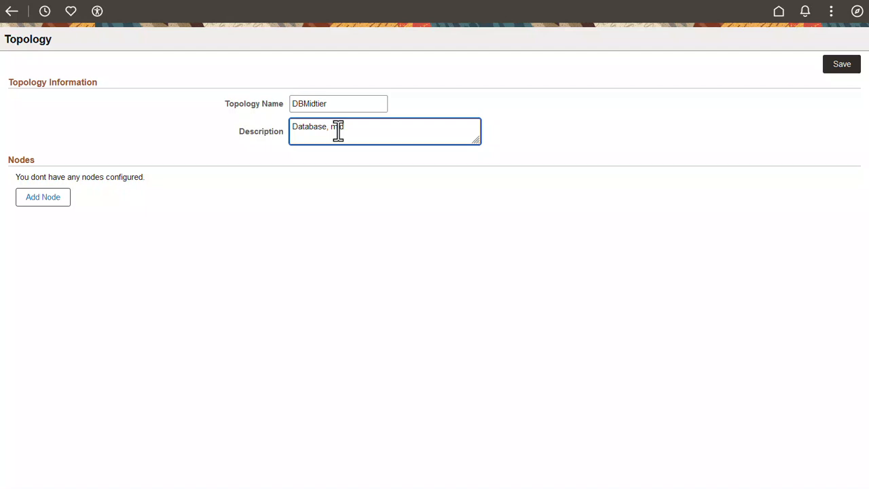
{"action": "type", "text": "id-tier"}
Start a new topology node with Linux as operating system, Database Tier as environment type and the VM.Standard3.Flex shape.
{"action": "left_click", "coordinate": [43, 199]}
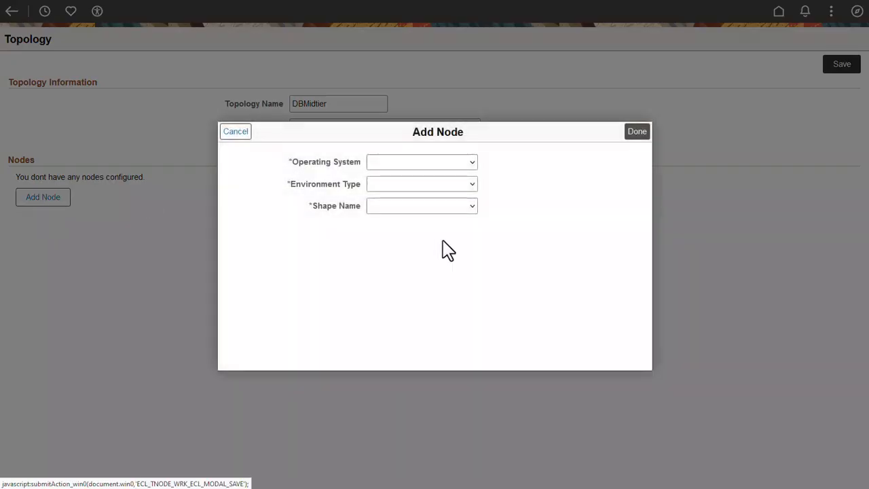
{"action": "left_click", "coordinate": [471, 163]}
{"action": "left_click", "coordinate": [456, 194]}
{"action": "left_click", "coordinate": [470, 187]}
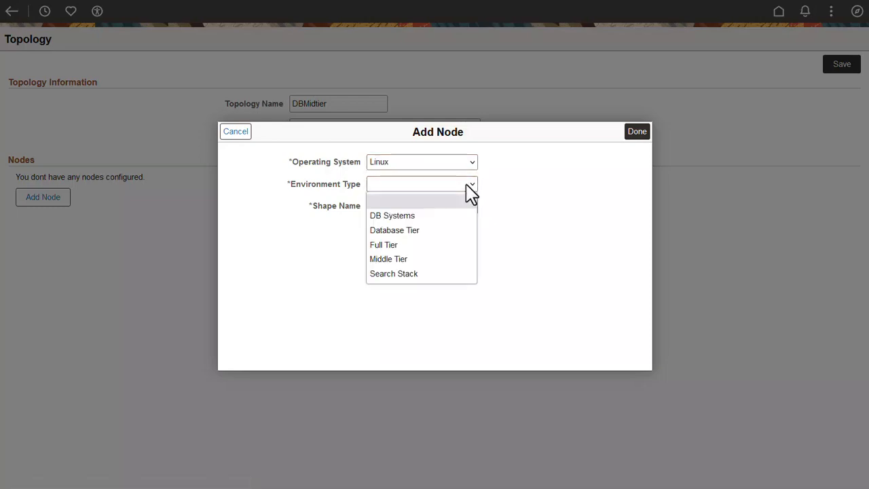
{"action": "left_click", "coordinate": [456, 230]}
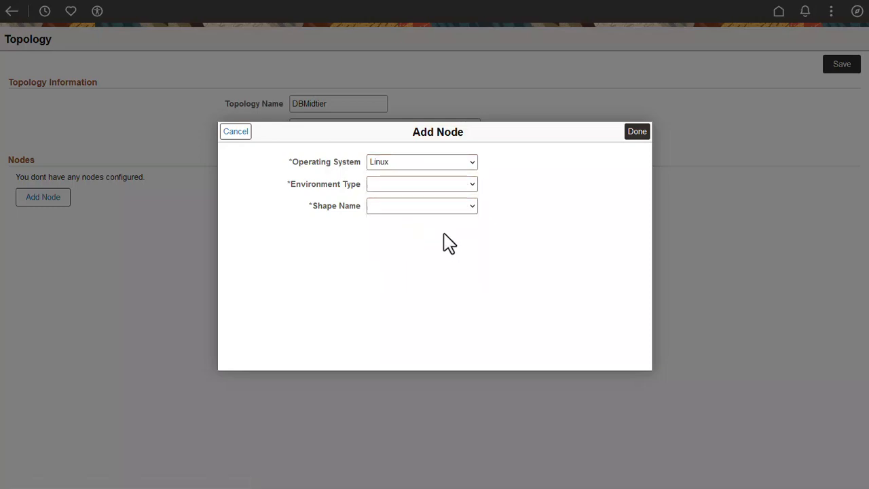
{"action": "left_click", "coordinate": [471, 207]}
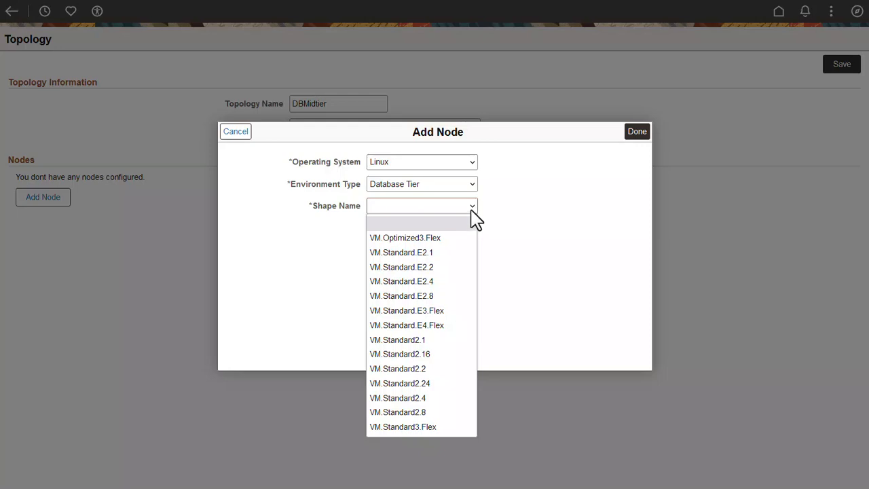
{"action": "left_click", "coordinate": [435, 428]}
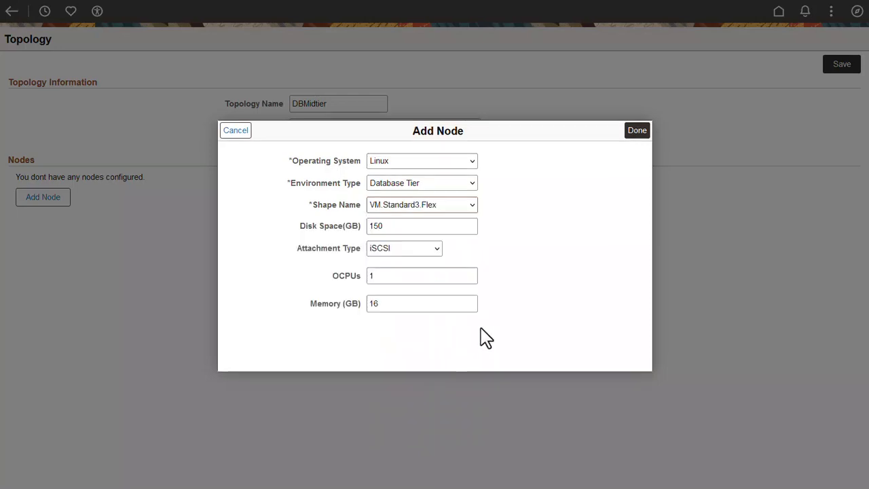
Set the database tier node to 4 OCPUs and 64 GB of memory and add it to the topology.
{"action": "left_click", "coordinate": [385, 276]}
{"action": "type", "text": "4"}
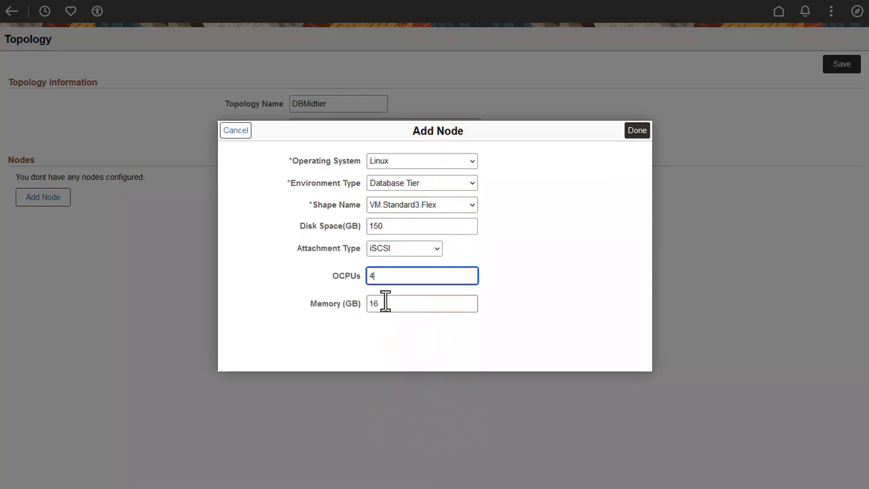
{"action": "left_click", "coordinate": [386, 304]}
{"action": "key", "text": "BackSpace"}
{"action": "key", "text": "BackSpace"}
{"action": "type", "text": "64"}
{"action": "left_click", "coordinate": [636, 131]}
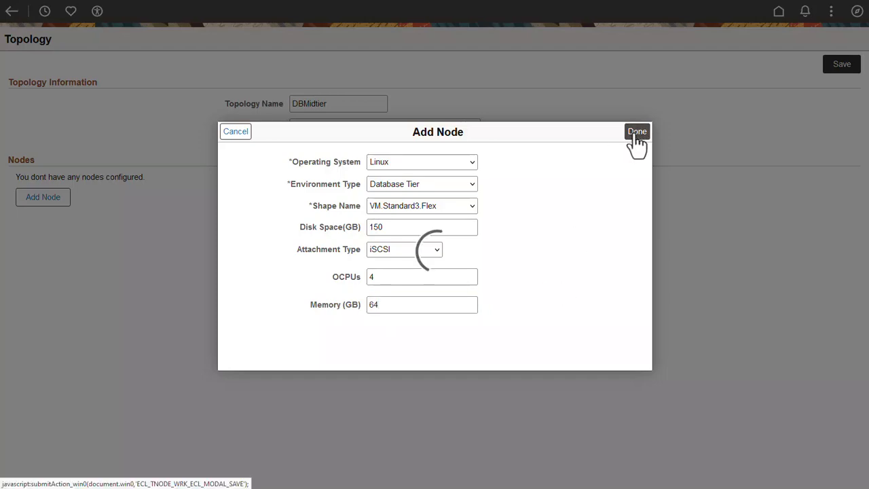
Start a second node with Linux as operating system, Middle Tier as environment type and the VM.Standard3.Flex shape.
{"action": "left_click", "coordinate": [18, 176]}
{"action": "left_click", "coordinate": [468, 162]}
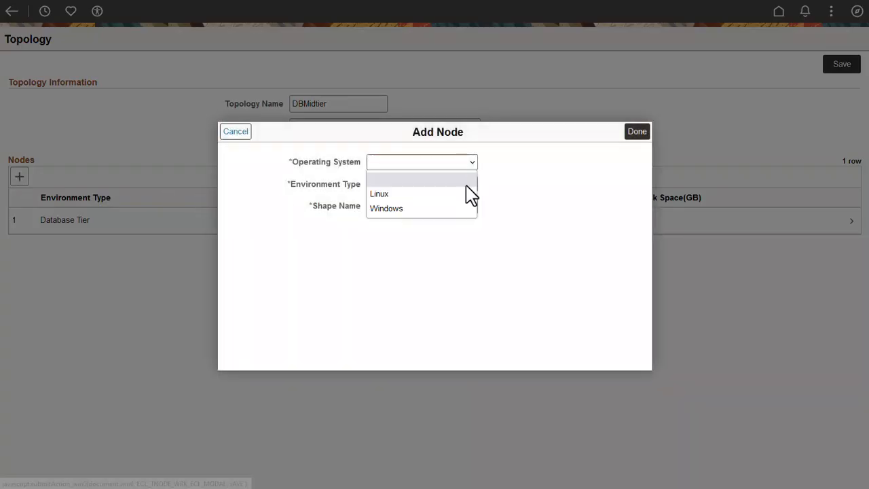
{"action": "left_click", "coordinate": [466, 192]}
{"action": "left_click", "coordinate": [468, 184]}
{"action": "left_click", "coordinate": [472, 219]}
{"action": "left_click", "coordinate": [468, 192]}
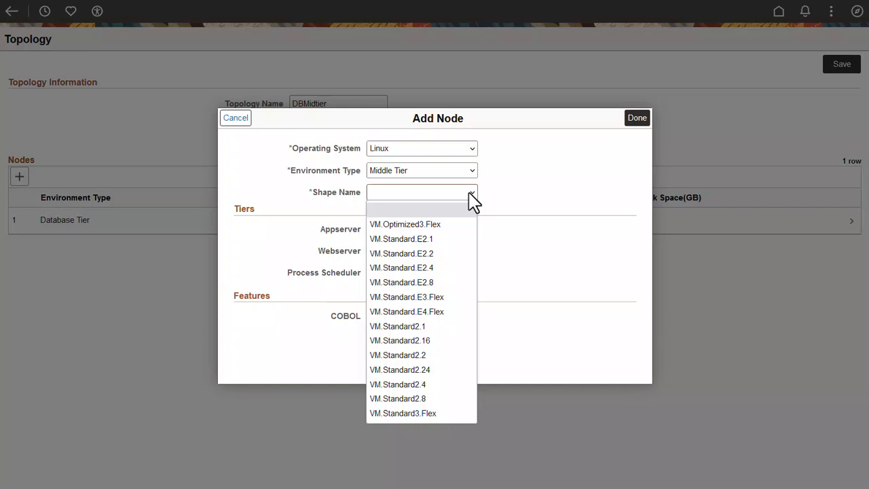
{"action": "left_click", "coordinate": [455, 413]}
Give the middle tier node 4 OCPUs and 64 GB of memory, add it, and save the topology.
{"action": "left_click", "coordinate": [405, 212]}
{"action": "key", "text": "BackSpace"}
{"action": "type", "text": "4"}
{"action": "left_click", "coordinate": [406, 237]}
{"action": "key", "text": "BackSpace"}
{"action": "key", "text": "BackSpace"}
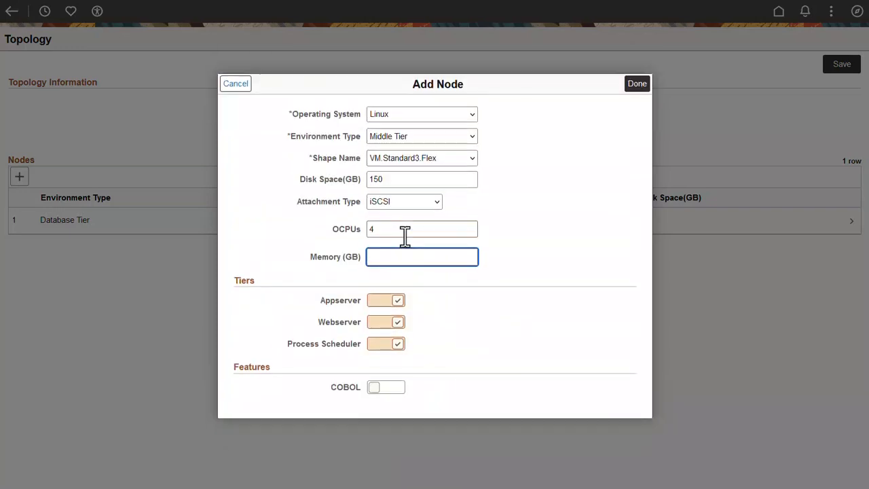
{"action": "type", "text": "64"}
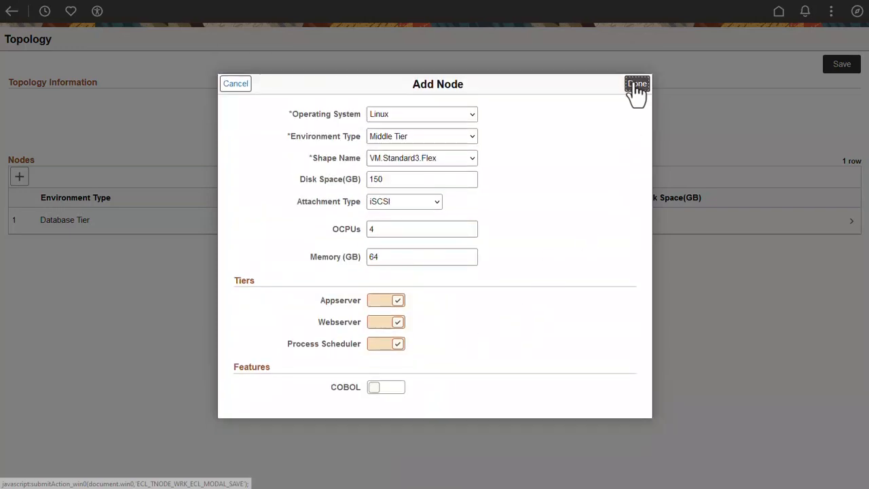
{"action": "left_click", "coordinate": [637, 83]}
{"action": "left_click", "coordinate": [844, 68]}
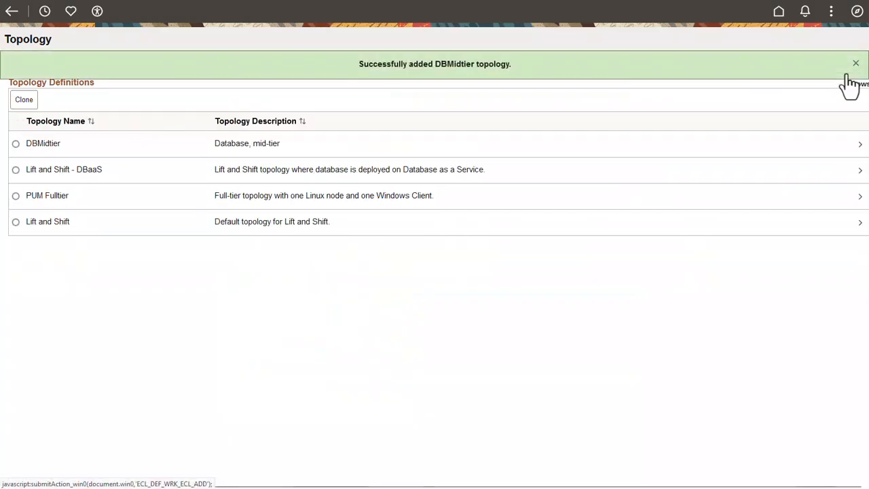
Create a new environment template named HCMDBMidtier with the description "HCM Database, mid-tier".
{"action": "left_click", "coordinate": [778, 12]}
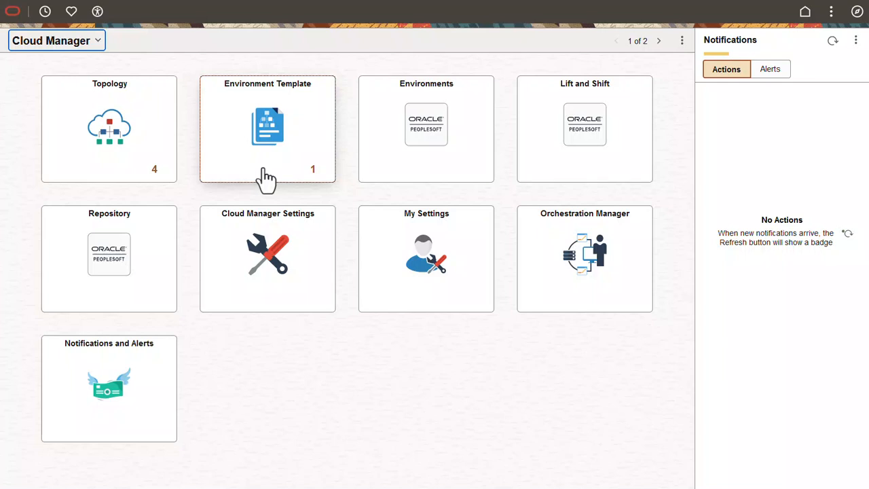
{"action": "left_click", "coordinate": [265, 178]}
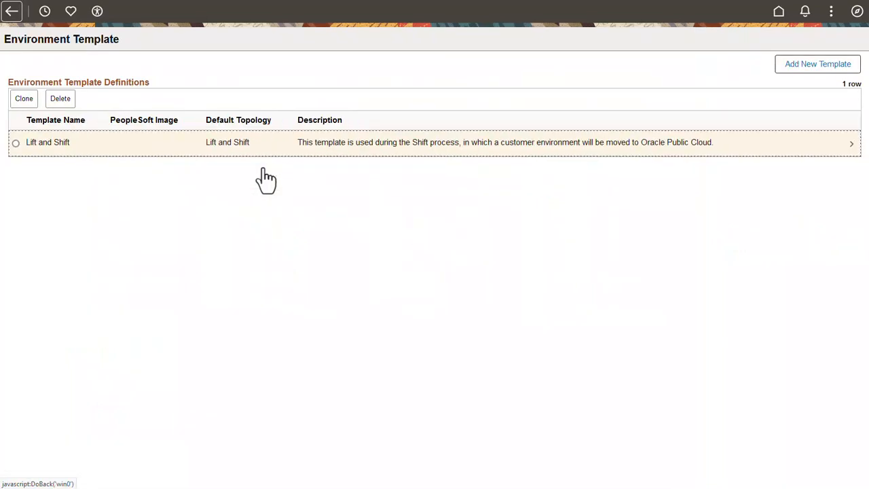
{"action": "left_click", "coordinate": [791, 68]}
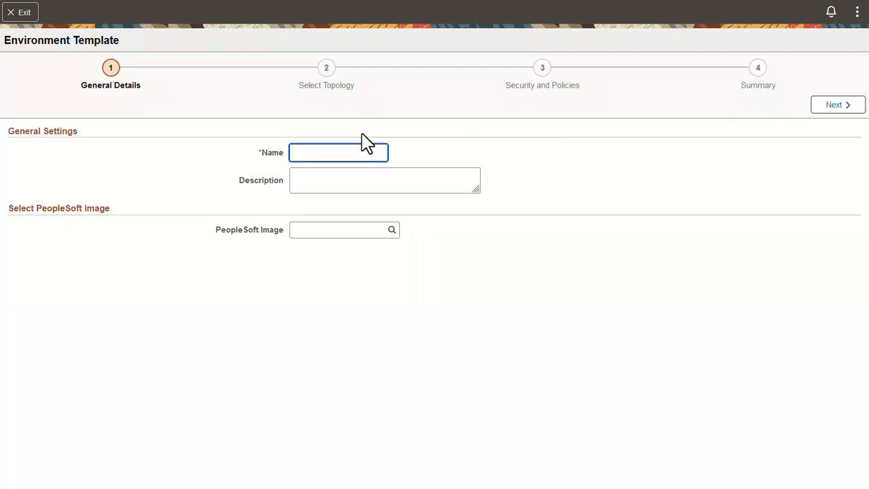
{"action": "type", "text": "HCMDBMidtier"}
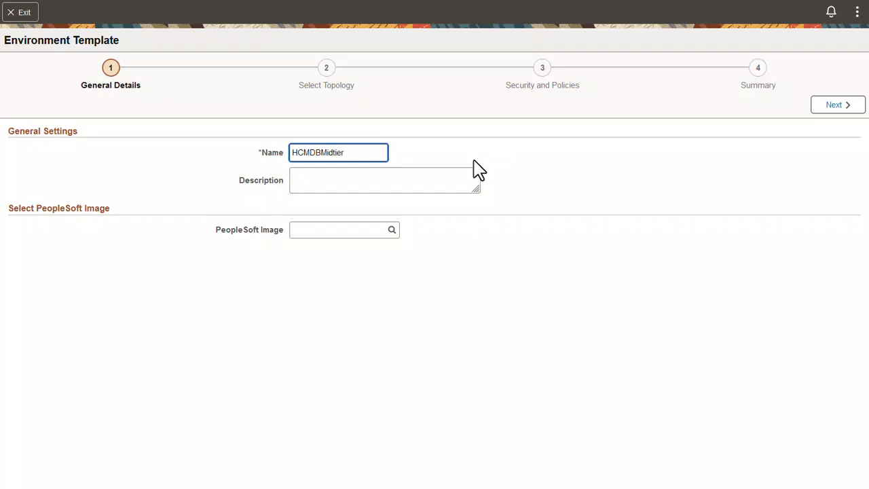
{"action": "left_click", "coordinate": [416, 181]}
{"action": "type", "text": "HC"}
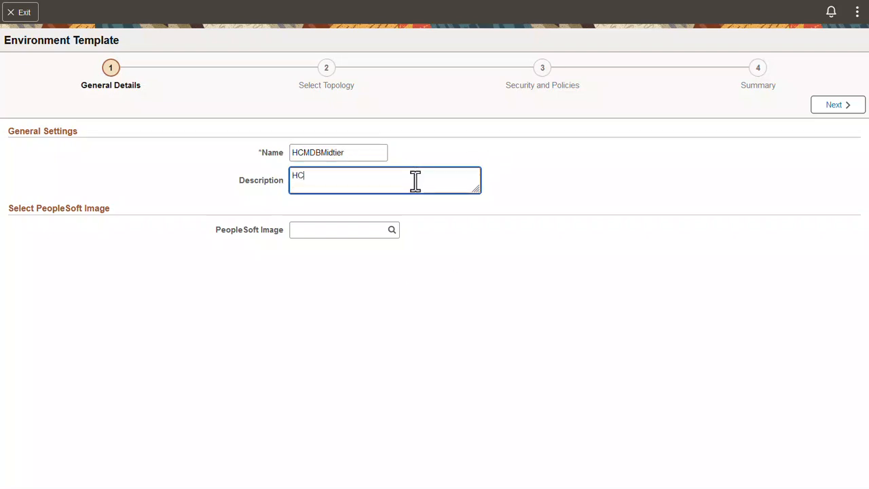
{"action": "type", "text": "M Database, mid-tier"}
Choose the Linux PEOPLESOFT HCM UPDATE IMAGE 9.2.049 - NATIVE OS for the template and proceed to topology selection.
{"action": "left_click", "coordinate": [393, 235]}
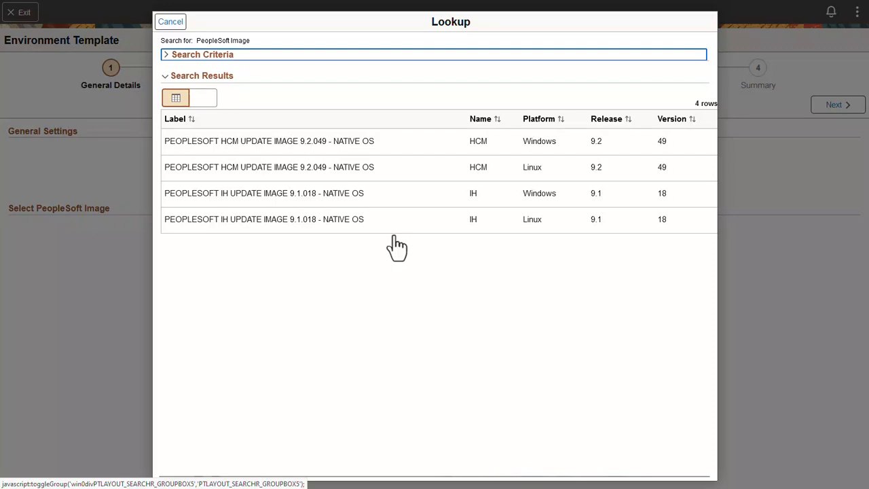
{"action": "left_click", "coordinate": [380, 175]}
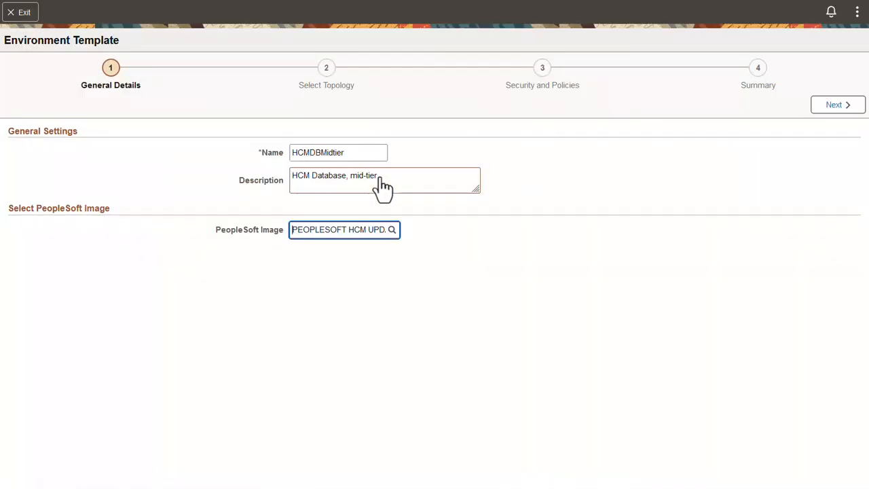
{"action": "left_click", "coordinate": [835, 107]}
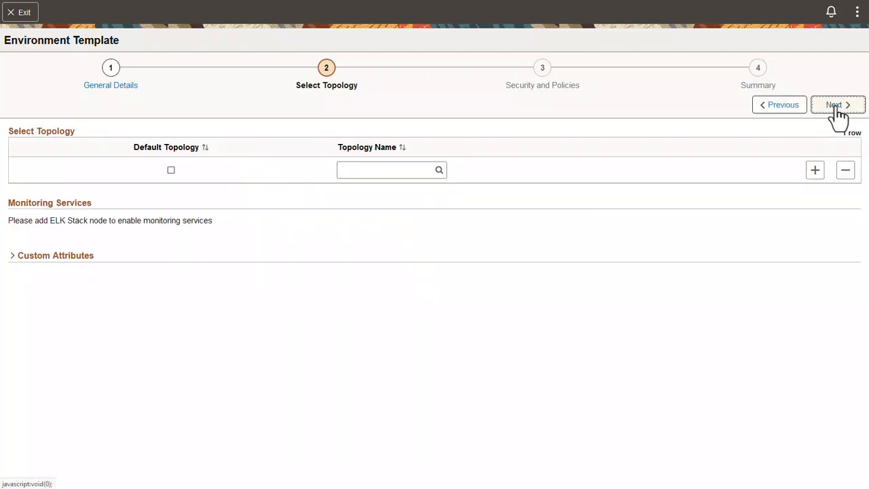
Assign the DBMidtier topology to the template and select it for the custom attributes.
{"action": "left_click", "coordinate": [438, 171]}
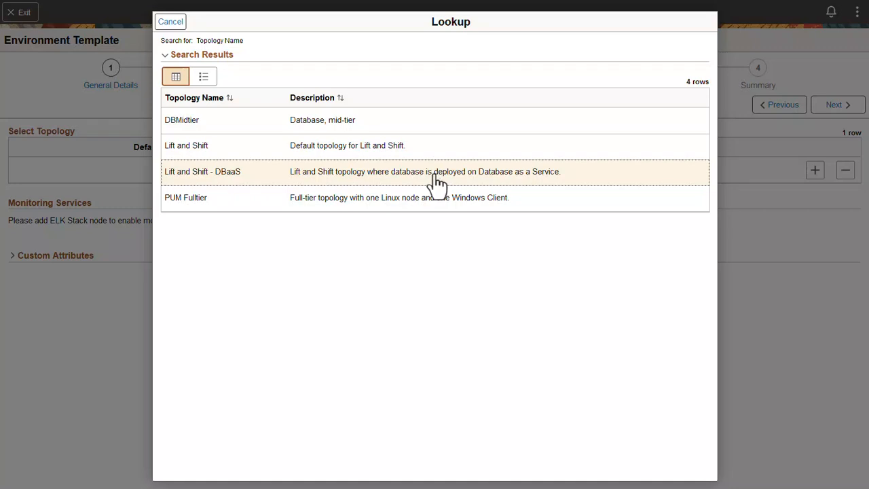
{"action": "left_click", "coordinate": [387, 128]}
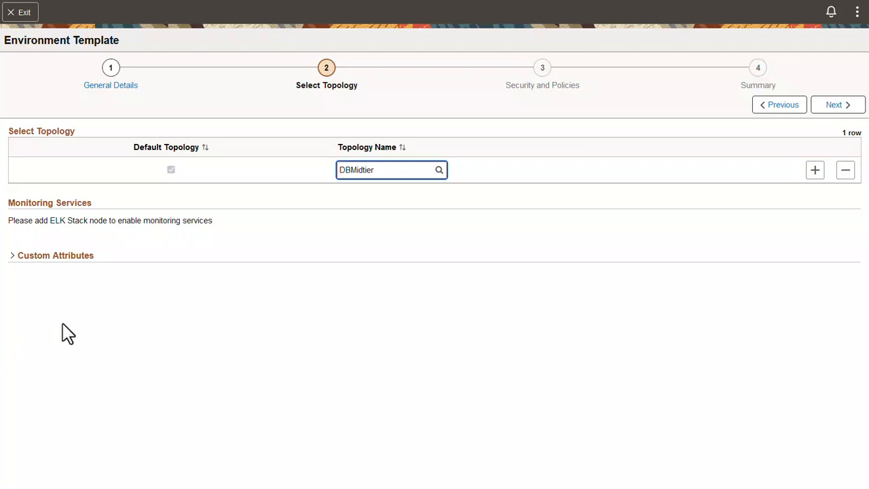
{"action": "left_click", "coordinate": [12, 261]}
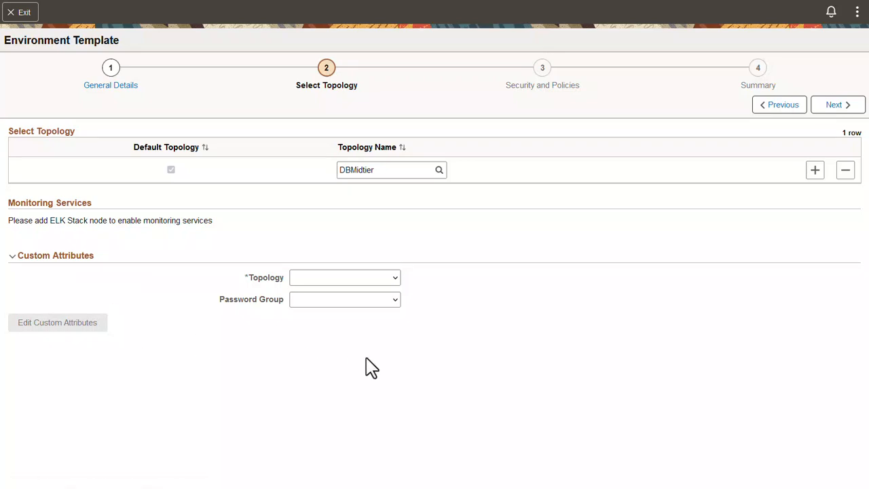
{"action": "left_click", "coordinate": [393, 279]}
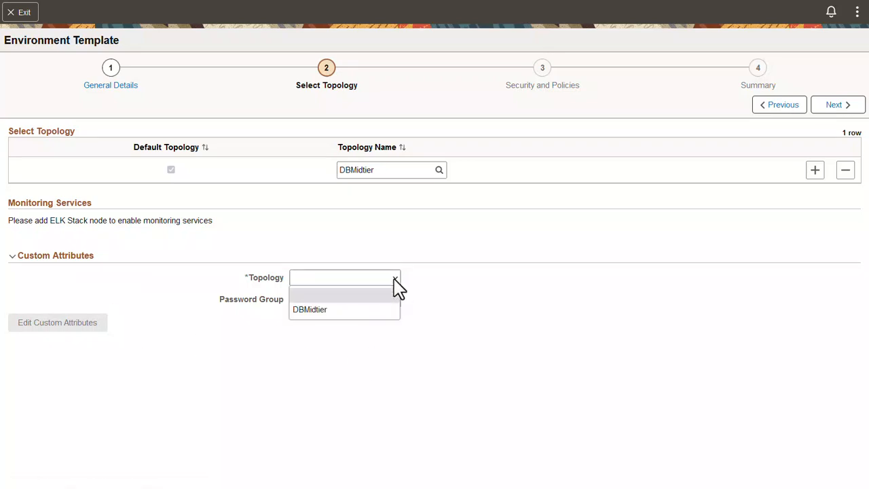
{"action": "left_click", "coordinate": [376, 309]}
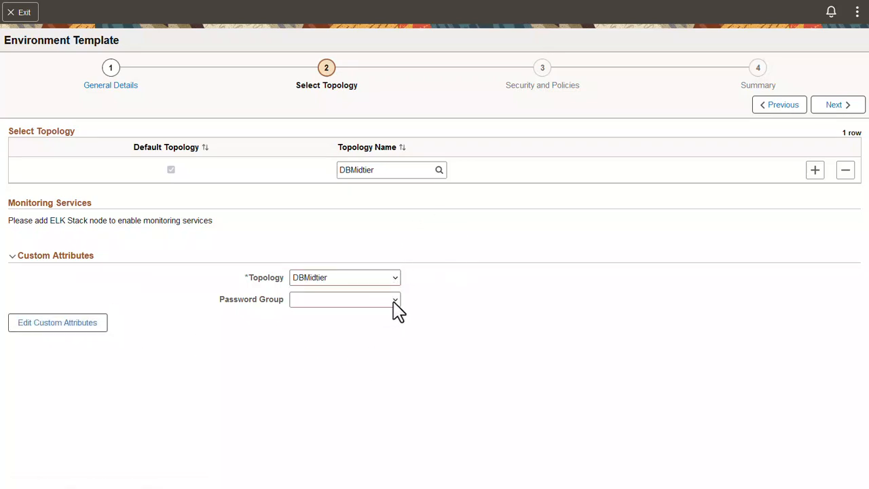
Assign the HCM passwords password group to the DBMidtier topology and open its custom attributes for editing.
{"action": "left_click", "coordinate": [395, 304]}
{"action": "left_click", "coordinate": [386, 332]}
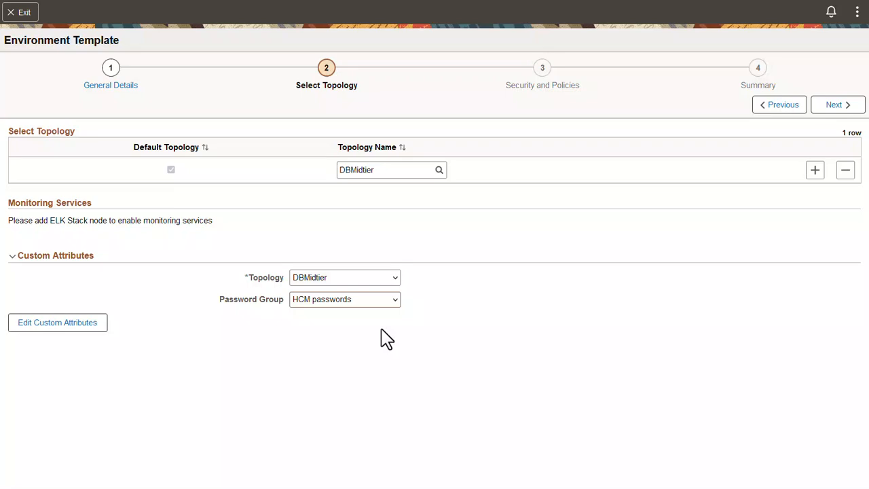
{"action": "left_click", "coordinate": [42, 326]}
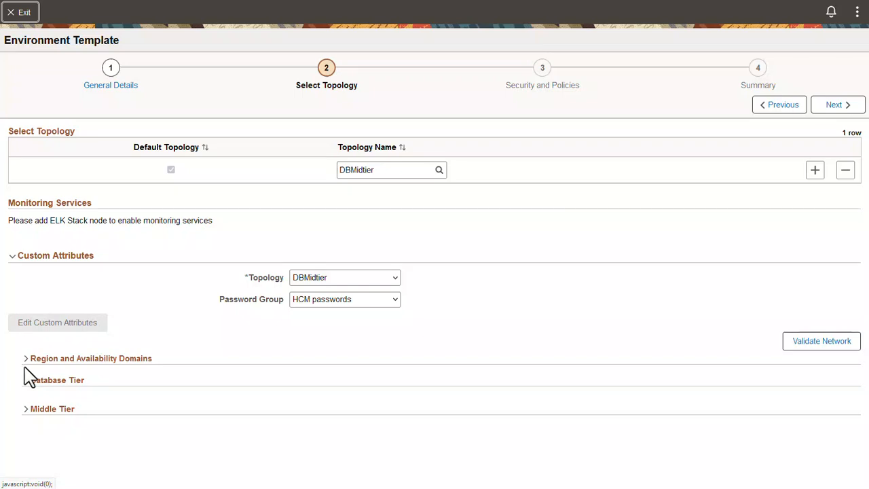
Set the region to us-ashburn-1 and the primary availability domain to evQs:US-ASHBURN-AD-2.
{"action": "left_click", "coordinate": [25, 359]}
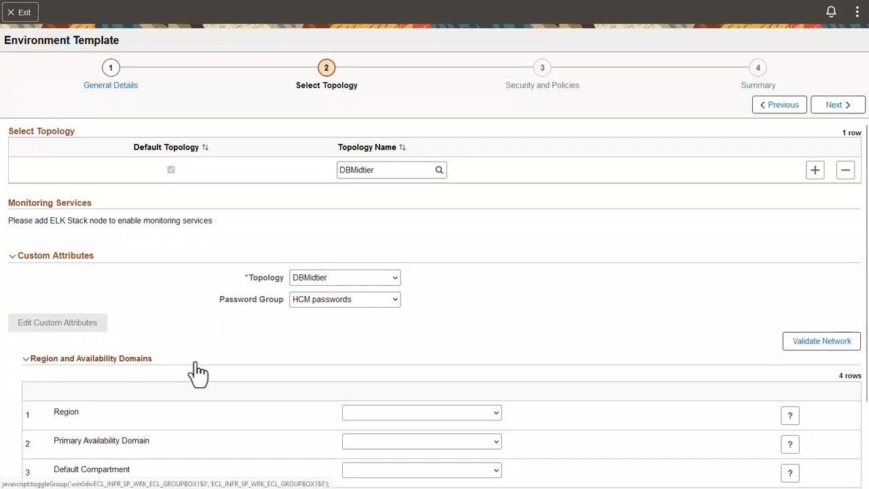
{"action": "scroll", "coordinate": [251, 363], "scroll_direction": "down", "scroll_amount": 1}
{"action": "scroll", "coordinate": [252, 363], "scroll_direction": "down", "scroll_amount": 1}
{"action": "left_click", "coordinate": [495, 313]}
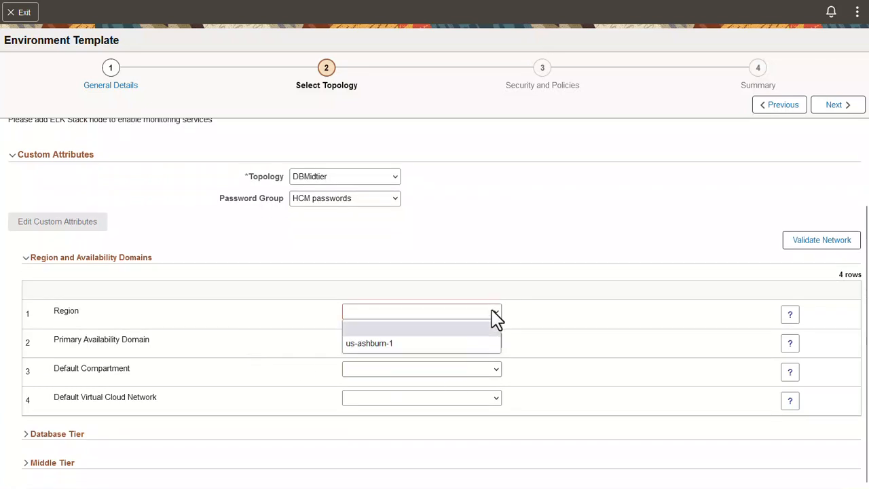
{"action": "left_click", "coordinate": [461, 344]}
{"action": "left_click", "coordinate": [496, 340]}
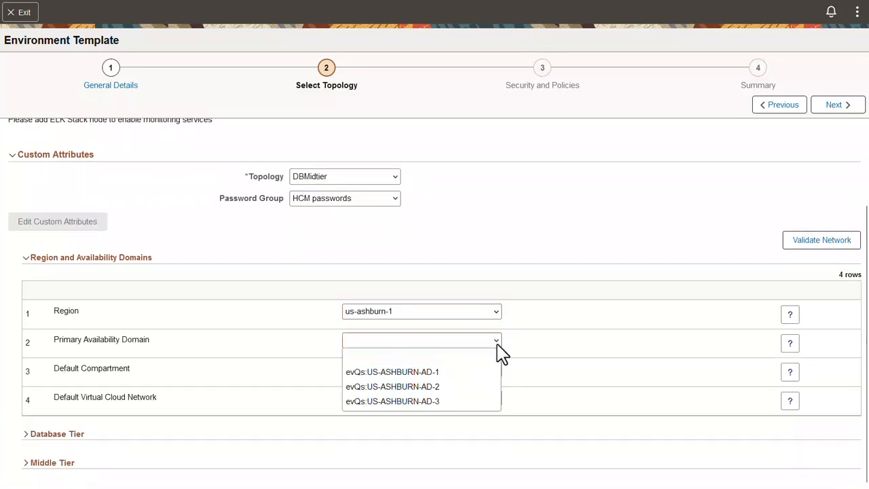
{"action": "left_click", "coordinate": [477, 384]}
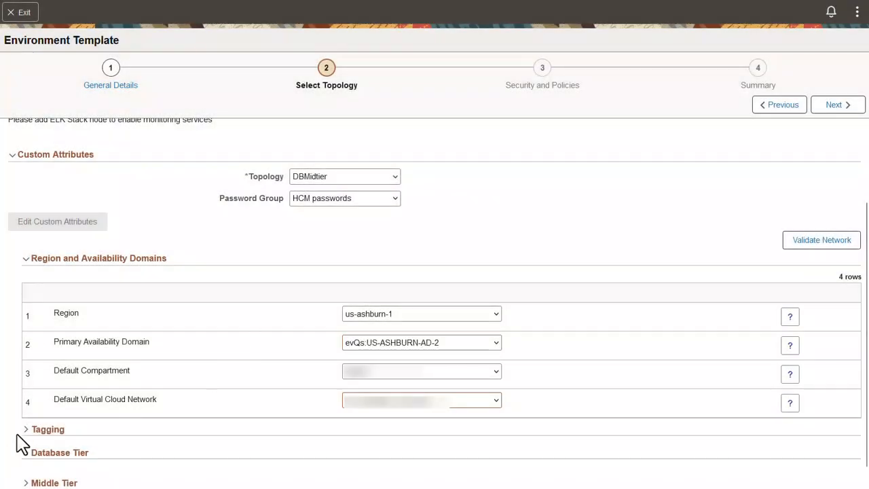
Define a template-level tag with namespace EnvironmentType, key Type and value Test.
{"action": "left_click", "coordinate": [34, 434]}
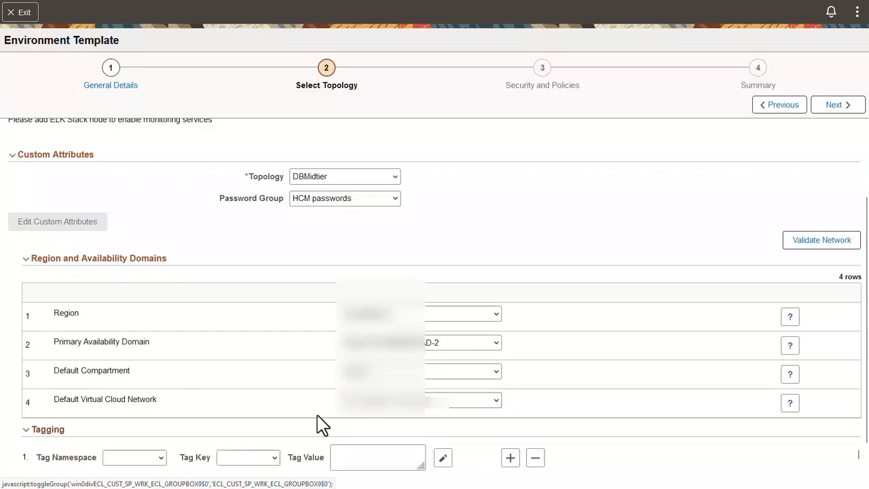
{"action": "scroll", "coordinate": [326, 427], "scroll_direction": "down", "scroll_amount": 1}
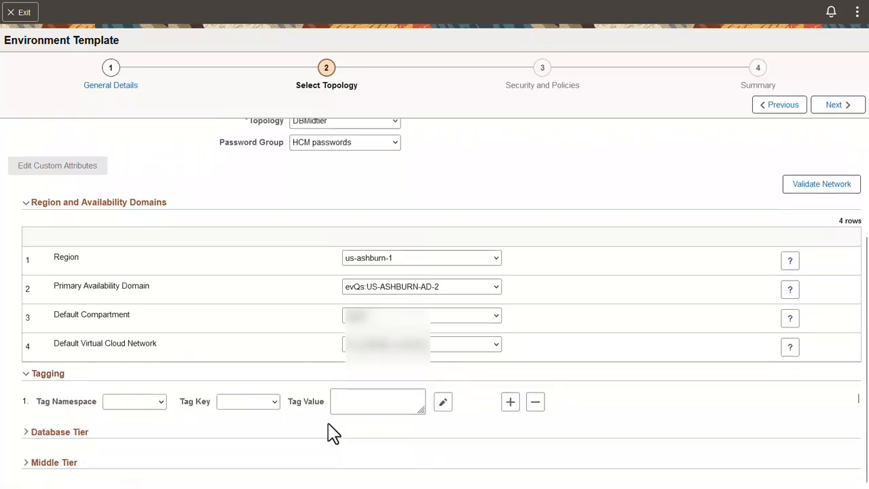
{"action": "left_click", "coordinate": [167, 409]}
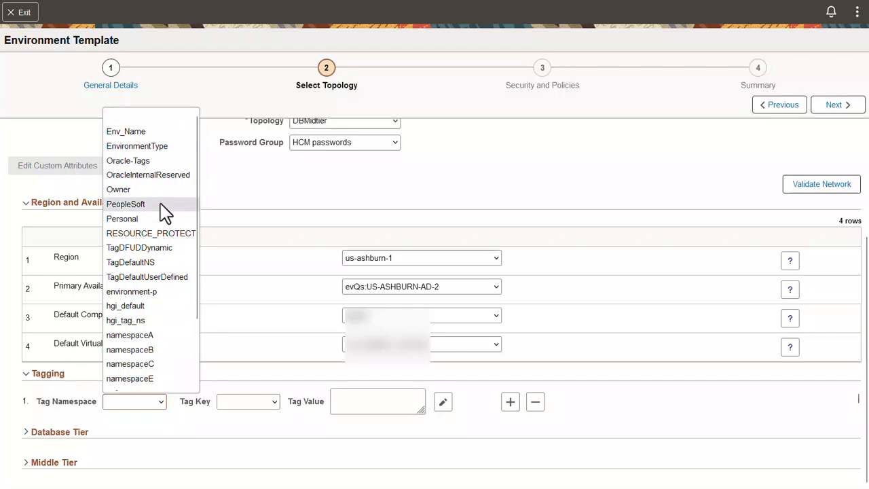
{"action": "left_click", "coordinate": [153, 150]}
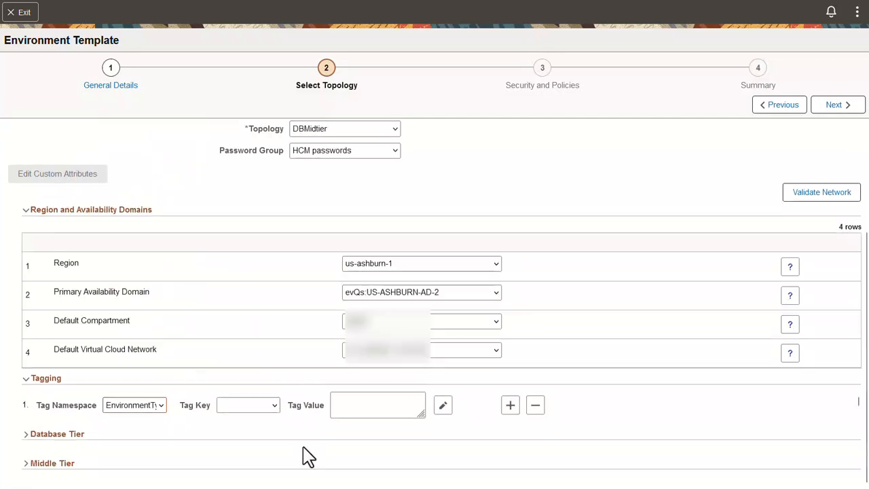
{"action": "left_click", "coordinate": [278, 407]}
{"action": "left_click", "coordinate": [275, 436]}
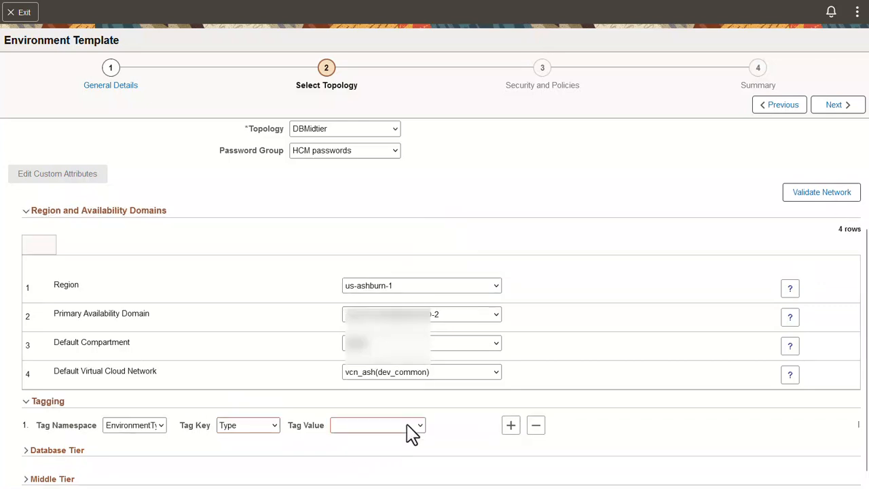
{"action": "left_click", "coordinate": [418, 409]}
{"action": "left_click", "coordinate": [393, 475]}
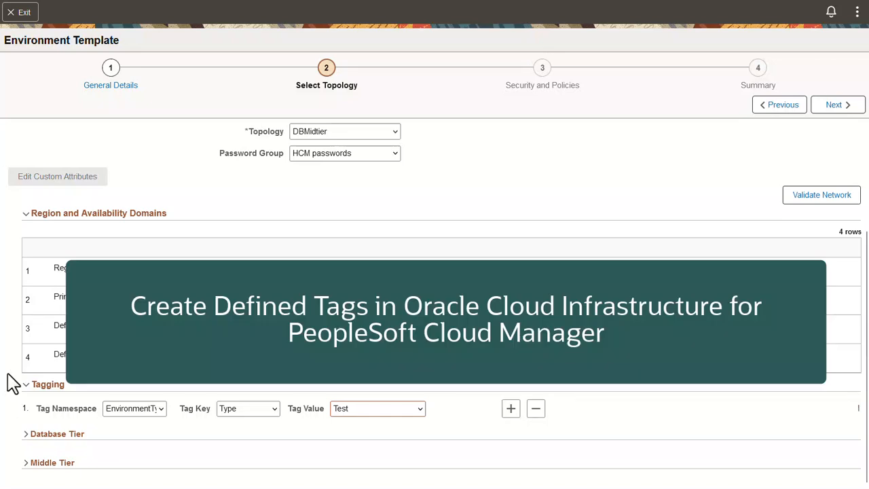
Set the Database Operator Id to pS in the database tier's general settings.
{"action": "left_click", "coordinate": [27, 434]}
{"action": "scroll", "coordinate": [34, 410], "scroll_direction": "down", "scroll_amount": 2}
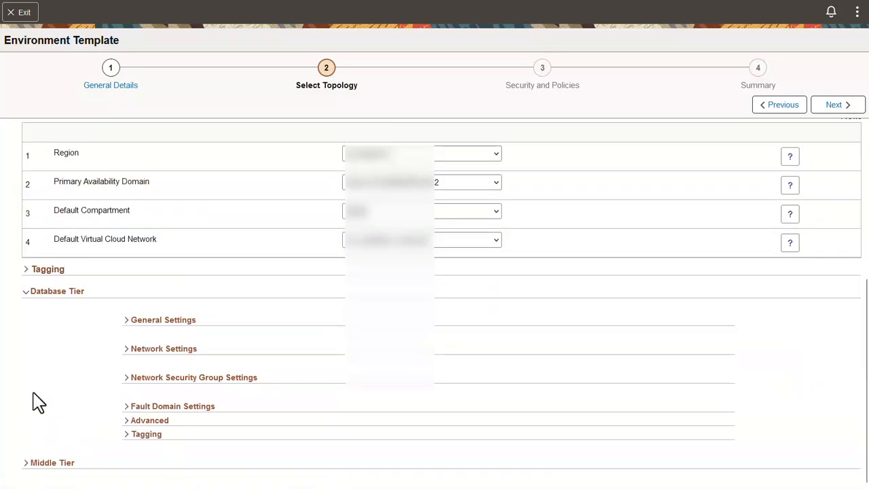
{"action": "left_click", "coordinate": [127, 320]}
{"action": "scroll", "coordinate": [68, 380], "scroll_direction": "down", "scroll_amount": 3}
{"action": "left_click", "coordinate": [450, 284]}
{"action": "type", "text": "p"}
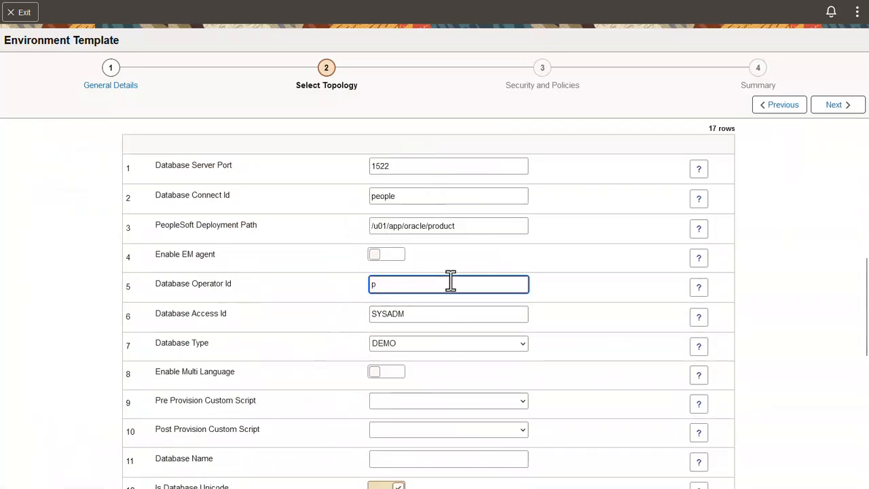
{"action": "type", "text": "S"}
Set the Database Name to HCMPI049 in the database tier's general settings.
{"action": "scroll", "coordinate": [610, 368], "scroll_direction": "down", "scroll_amount": 3}
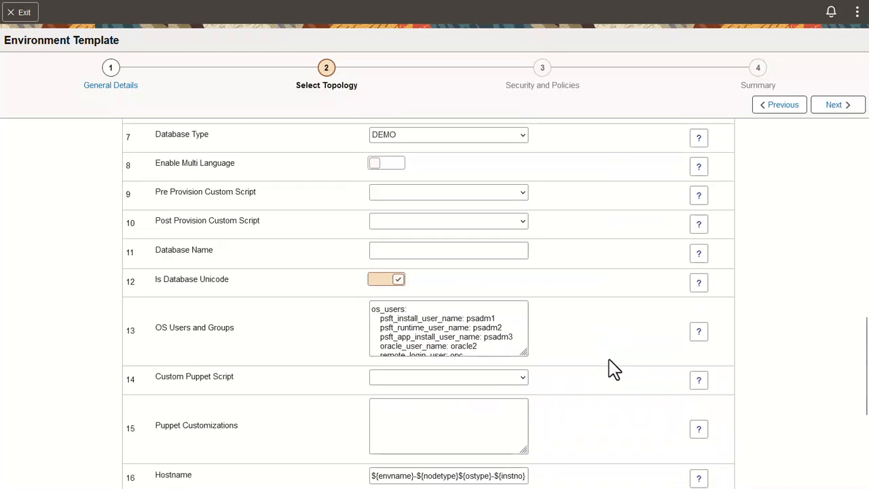
{"action": "scroll", "coordinate": [610, 368], "scroll_direction": "down", "scroll_amount": 1}
{"action": "left_click", "coordinate": [454, 198]}
{"action": "type", "text": "HCMP"}
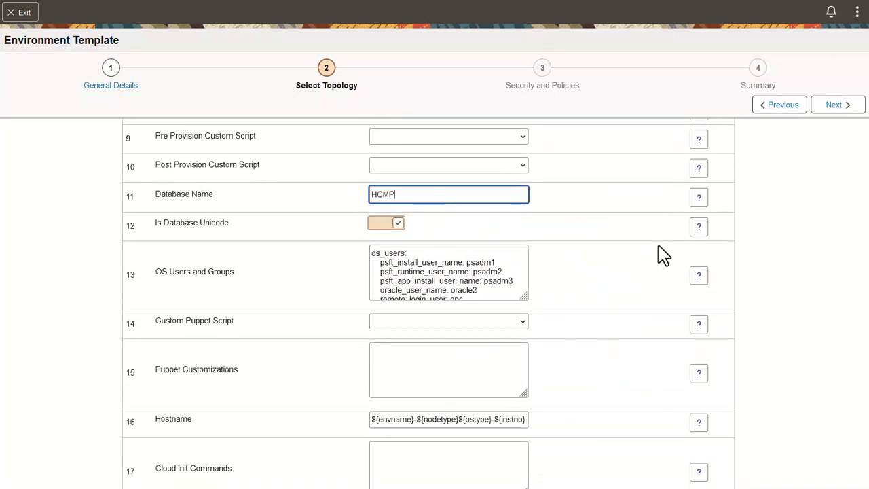
{"action": "type", "text": "I049"}
Examine the database tier's network security group settings and the fault domain choices for the primary instance.
{"action": "scroll", "coordinate": [663, 261], "scroll_direction": "down", "scroll_amount": 2}
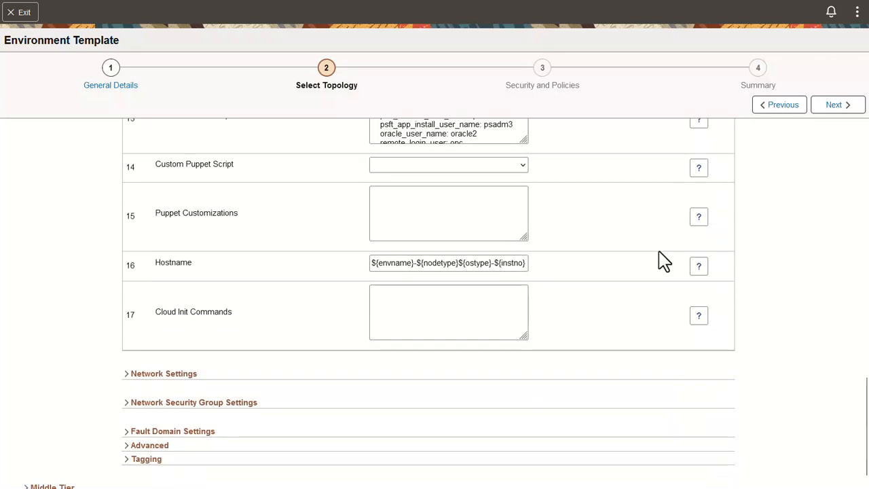
{"action": "scroll", "coordinate": [663, 262], "scroll_direction": "down", "scroll_amount": 1}
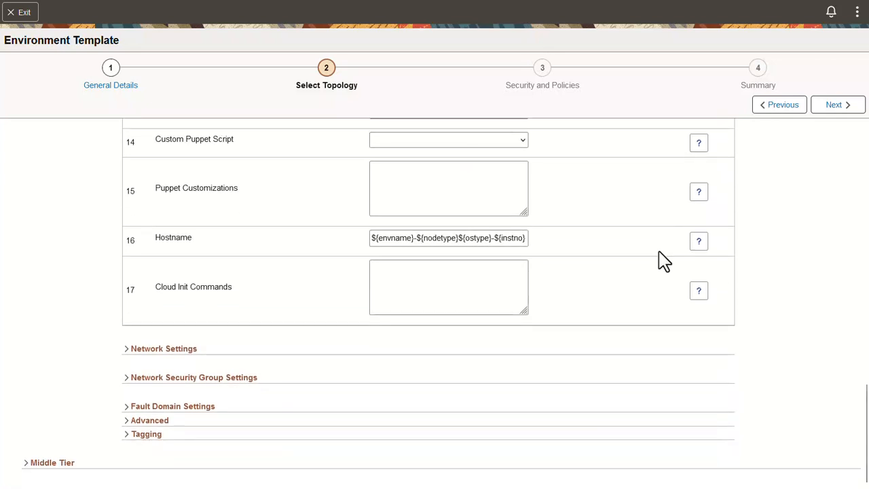
{"action": "left_click", "coordinate": [131, 376]}
{"action": "scroll", "coordinate": [117, 380], "scroll_direction": "down", "scroll_amount": 1}
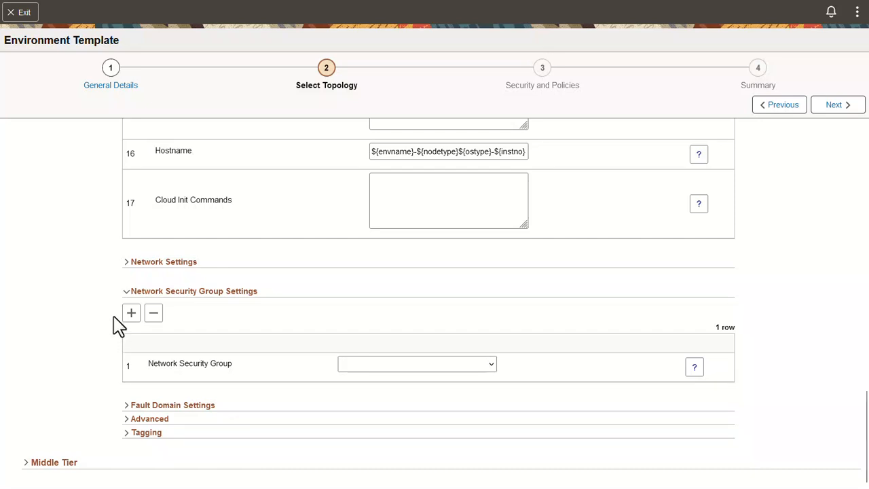
{"action": "left_click", "coordinate": [127, 292]}
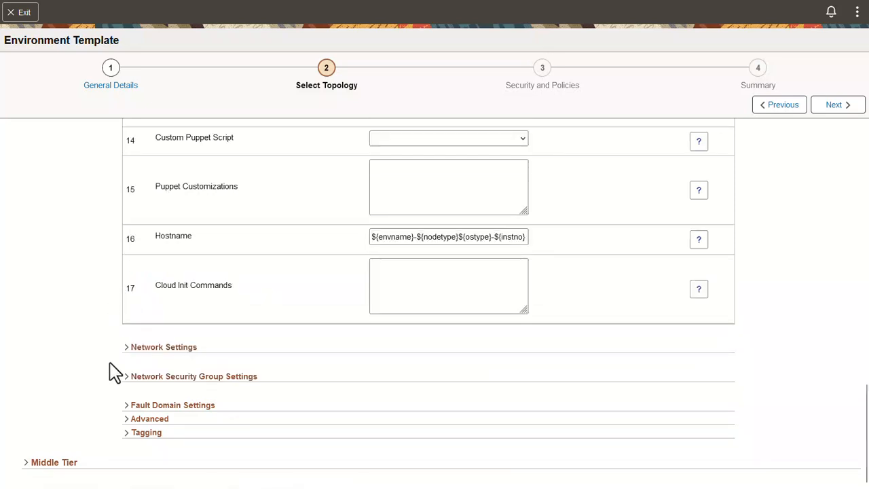
{"action": "left_click", "coordinate": [127, 406]}
{"action": "scroll", "coordinate": [145, 404], "scroll_direction": "down", "scroll_amount": 1}
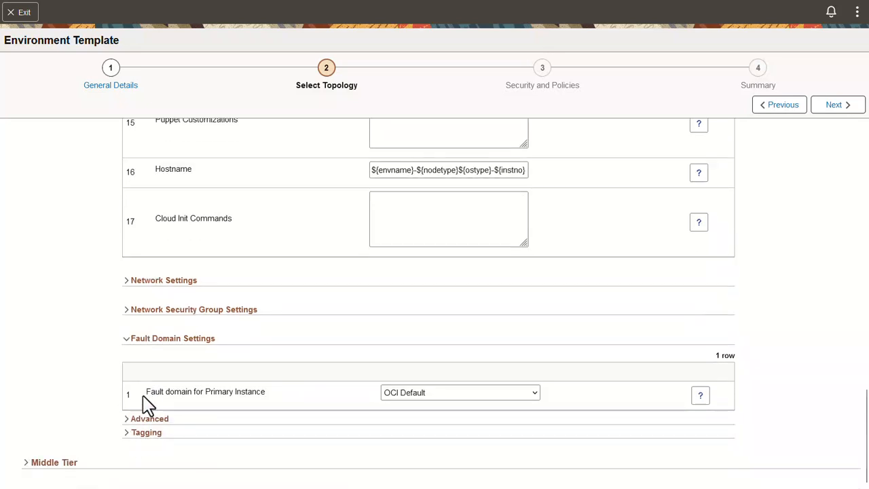
{"action": "left_click", "coordinate": [534, 397]}
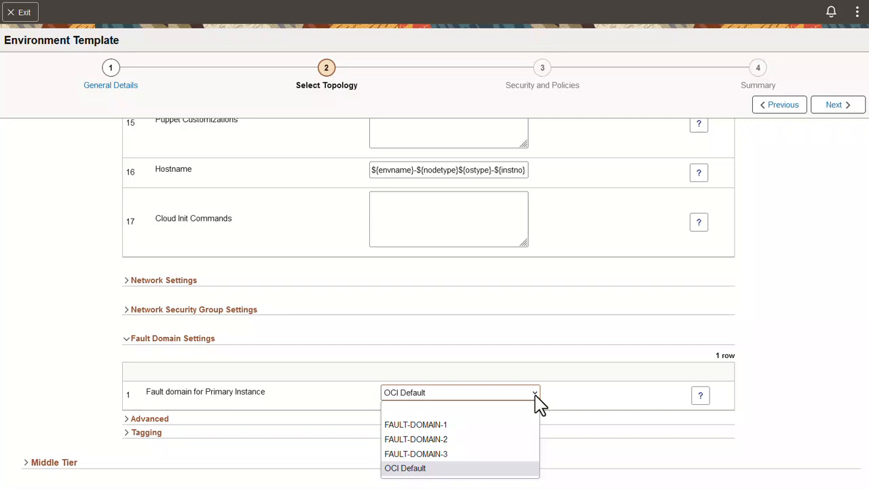
{"action": "left_click", "coordinate": [536, 403]}
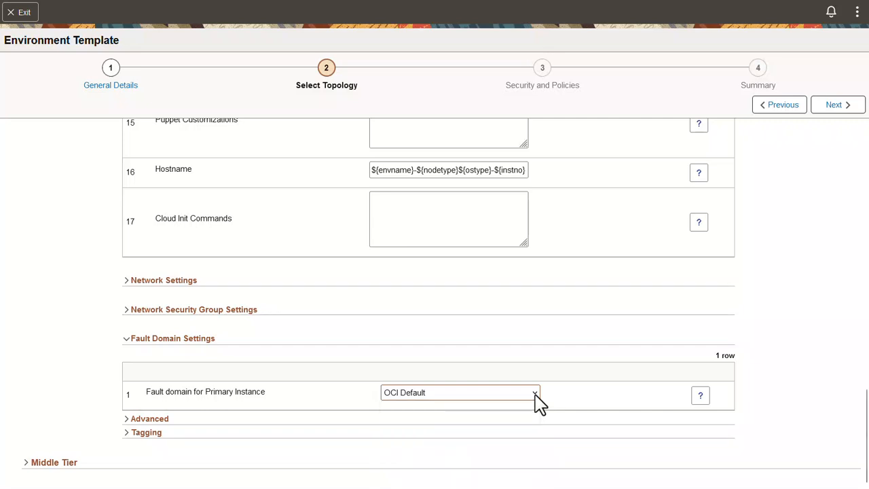
{"action": "left_click", "coordinate": [129, 340]}
Examine the Kernel Parameters and Ulimit Values in the database tier's advanced settings, enlarging their text boxes.
{"action": "left_click", "coordinate": [281, 418]}
{"action": "scroll", "coordinate": [280, 418], "scroll_direction": "down", "scroll_amount": 1}
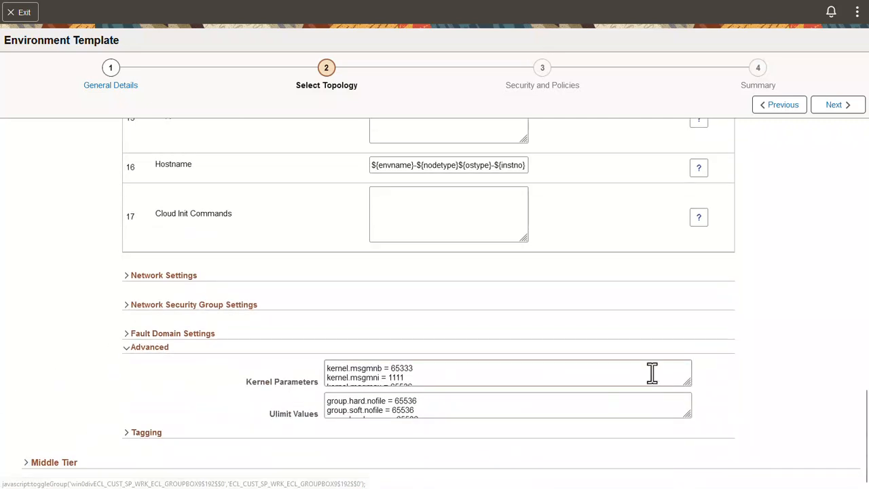
{"action": "mouse_move", "coordinate": [687, 381]}
{"action": "left_mouse_down"}
{"action": "mouse_move", "coordinate": [686, 467]}
{"action": "mouse_move", "coordinate": [687, 384]}
{"action": "left_mouse_up"}
{"action": "left_click_drag", "start_coordinate": [690, 418], "coordinate": [710, 422]}
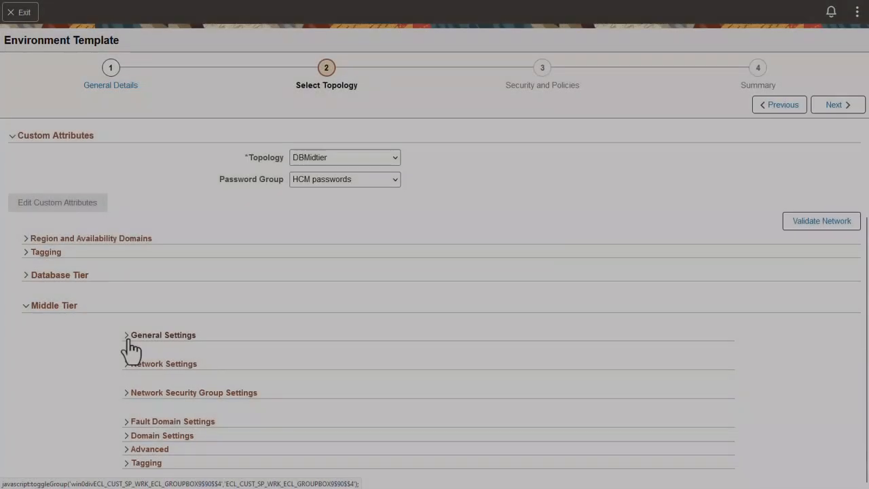
Examine the middle tier's general settings and the web server settings under its domain settings.
{"action": "left_click", "coordinate": [126, 337]}
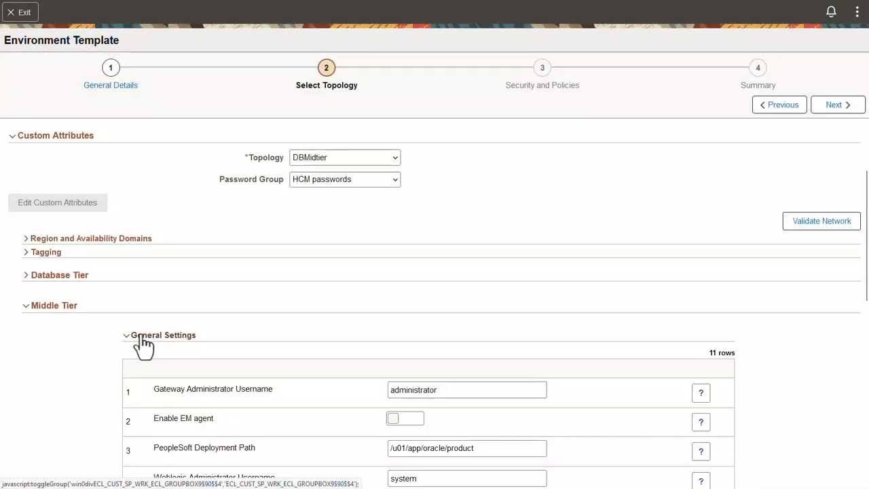
{"action": "scroll", "coordinate": [112, 370], "scroll_direction": "down", "scroll_amount": 5}
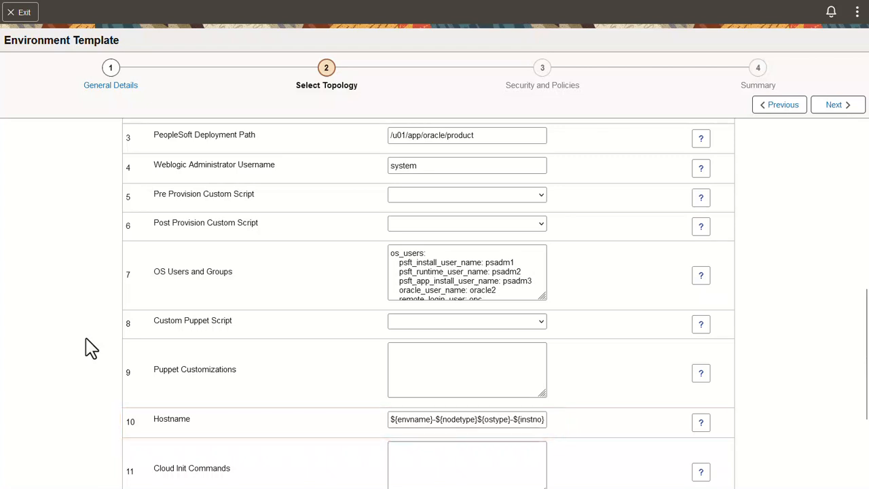
{"action": "scroll", "coordinate": [91, 348], "scroll_direction": "down", "scroll_amount": 5}
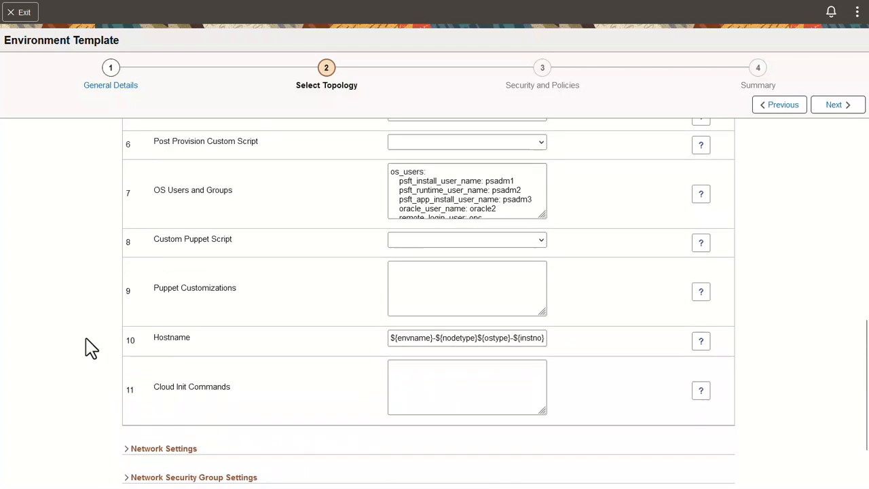
{"action": "scroll", "coordinate": [92, 348], "scroll_direction": "up", "scroll_amount": 1}
{"action": "scroll", "coordinate": [91, 348], "scroll_direction": "down", "scroll_amount": 1}
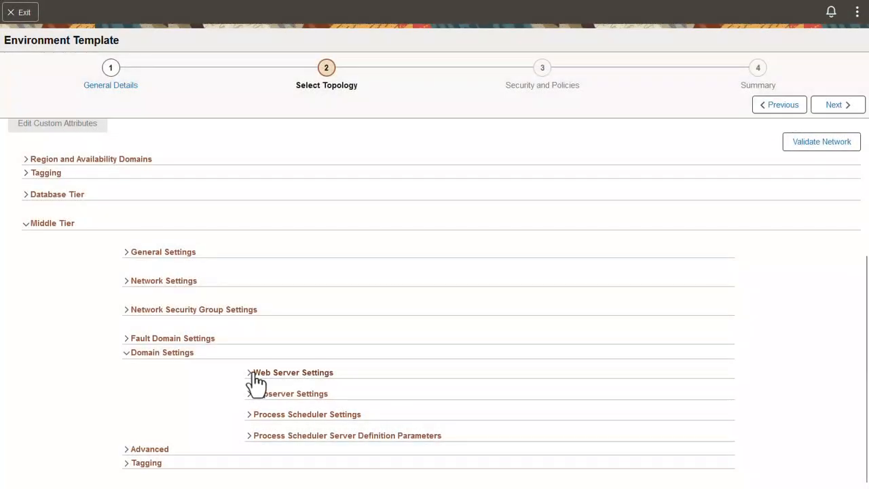
{"action": "left_click", "coordinate": [253, 373]}
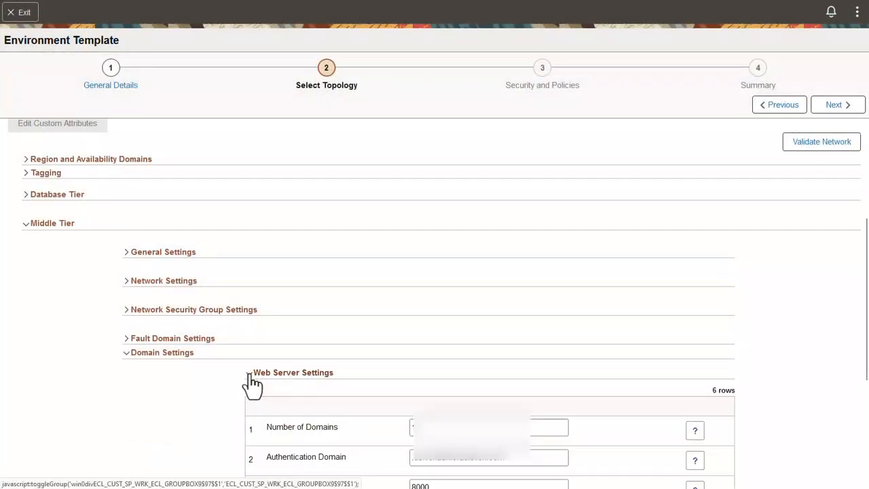
{"action": "scroll", "coordinate": [70, 365], "scroll_direction": "down", "scroll_amount": 3}
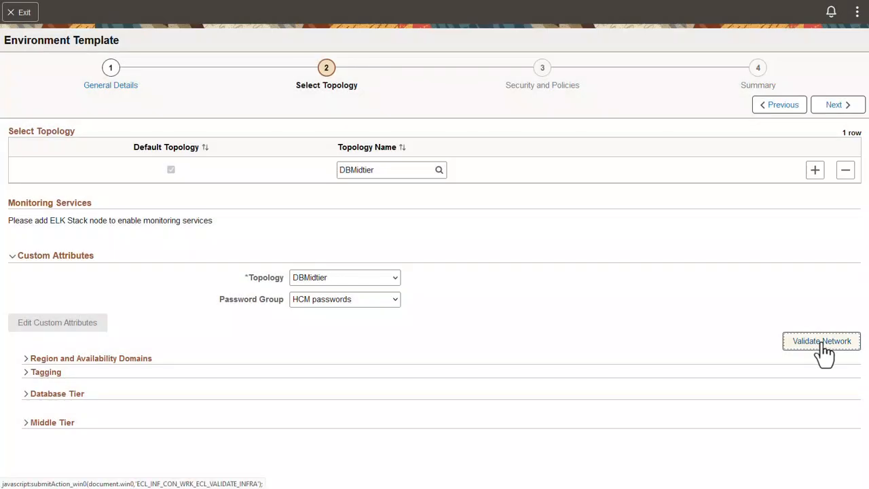
Validate the template's network settings and assign the template to the Test zone under Security and Policies.
{"action": "left_click", "coordinate": [821, 343]}
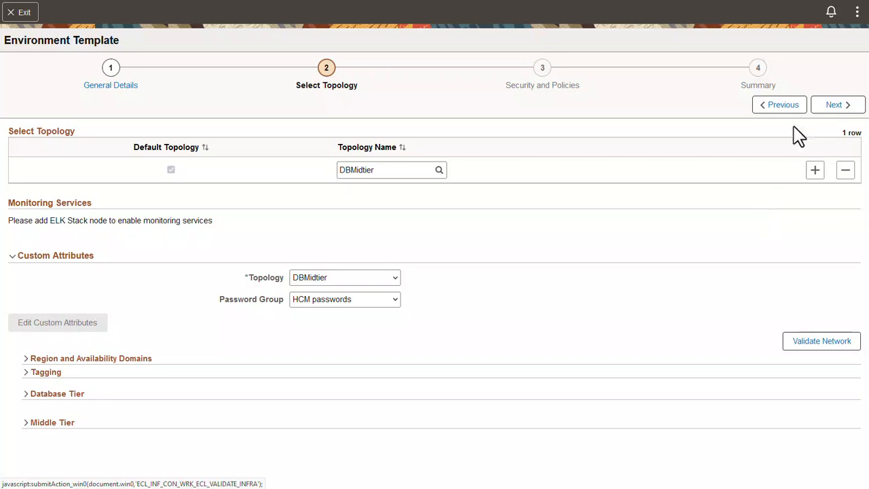
{"action": "left_click", "coordinate": [833, 106]}
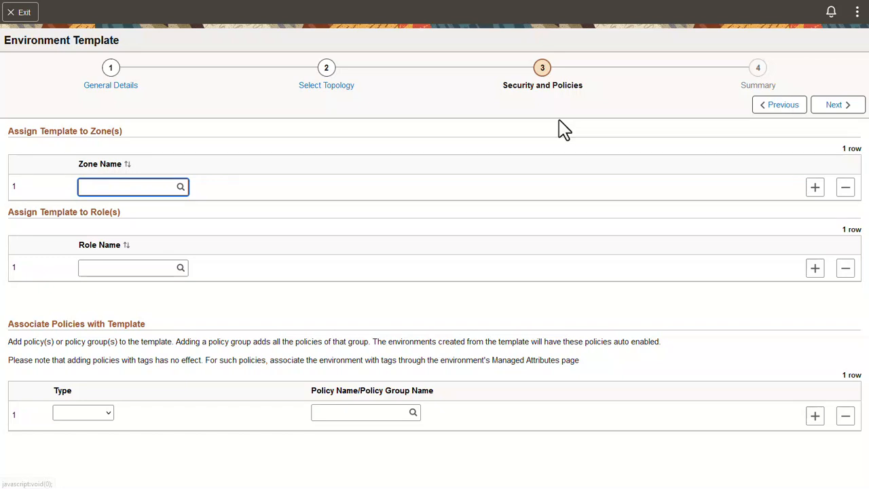
{"action": "left_click", "coordinate": [181, 190]}
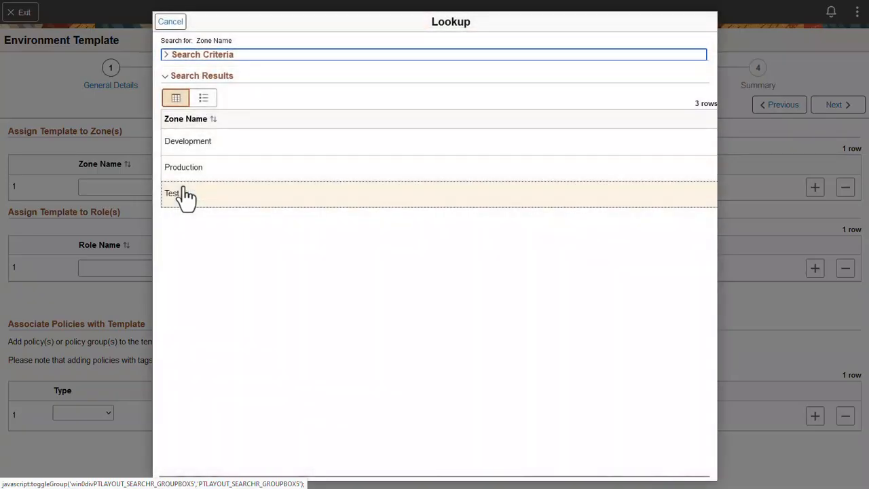
{"action": "left_click", "coordinate": [184, 194]}
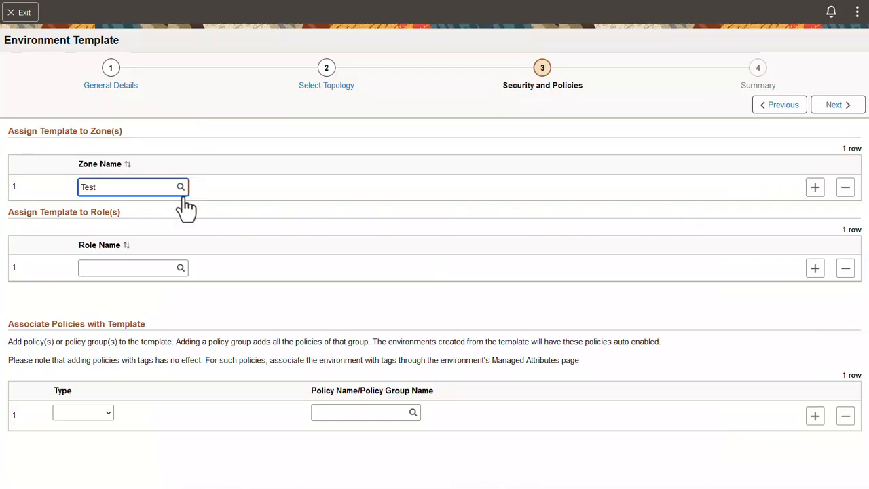
Assign the template to the PACL_CAD role and submit the environment template.
{"action": "left_click", "coordinate": [181, 269]}
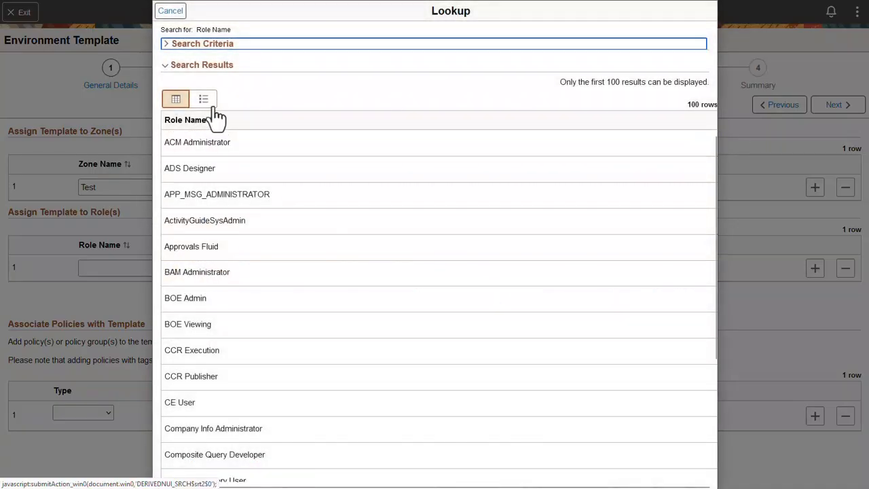
{"action": "left_click", "coordinate": [170, 45]}
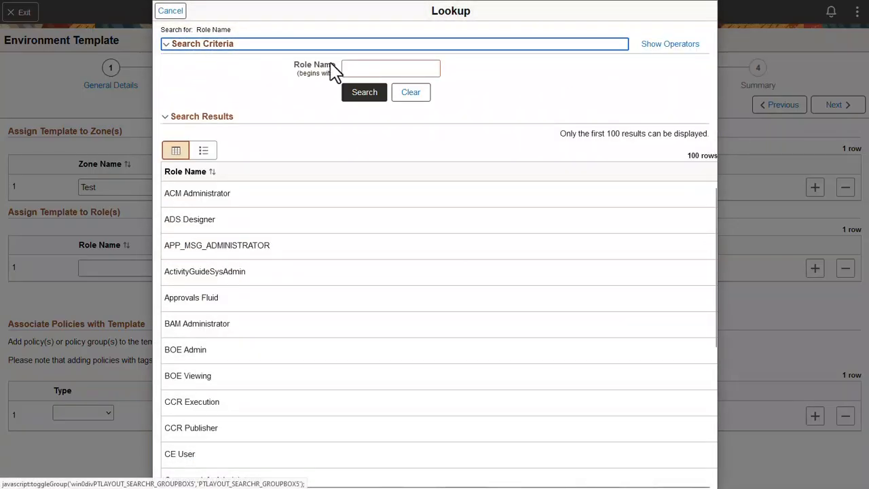
{"action": "left_click", "coordinate": [365, 69]}
{"action": "type", "text": "PA"}
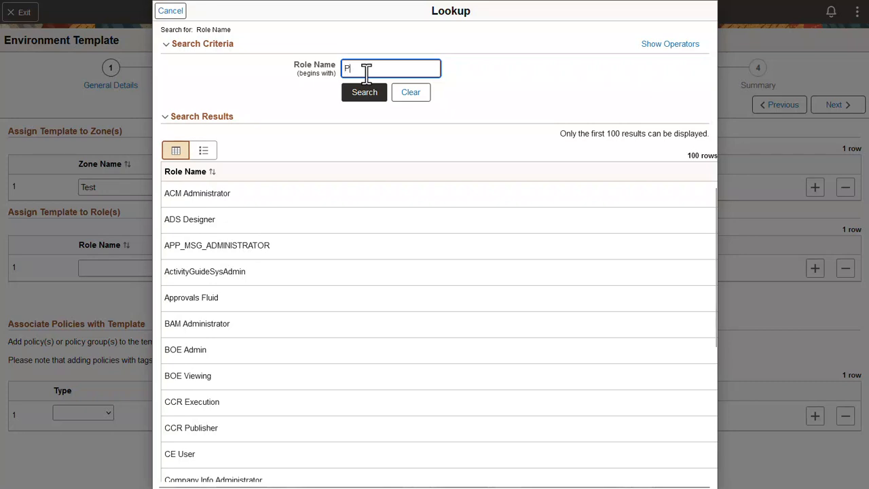
{"action": "left_click", "coordinate": [363, 94]}
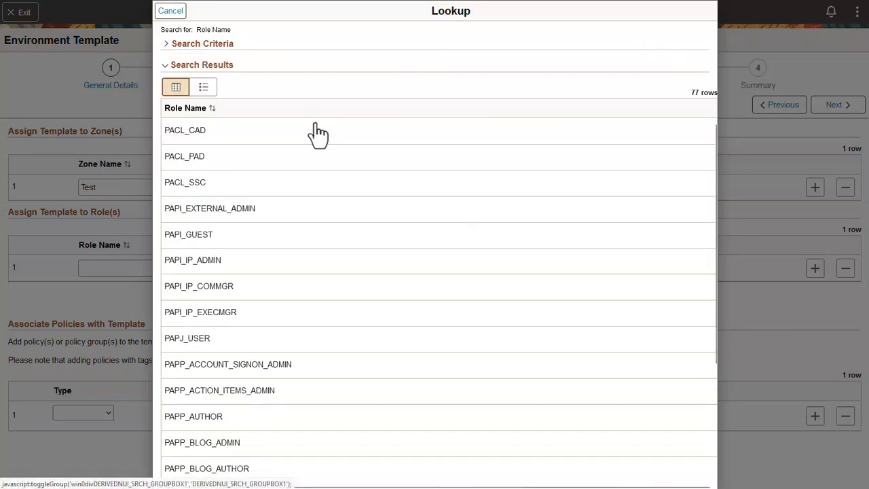
{"action": "left_click", "coordinate": [258, 145]}
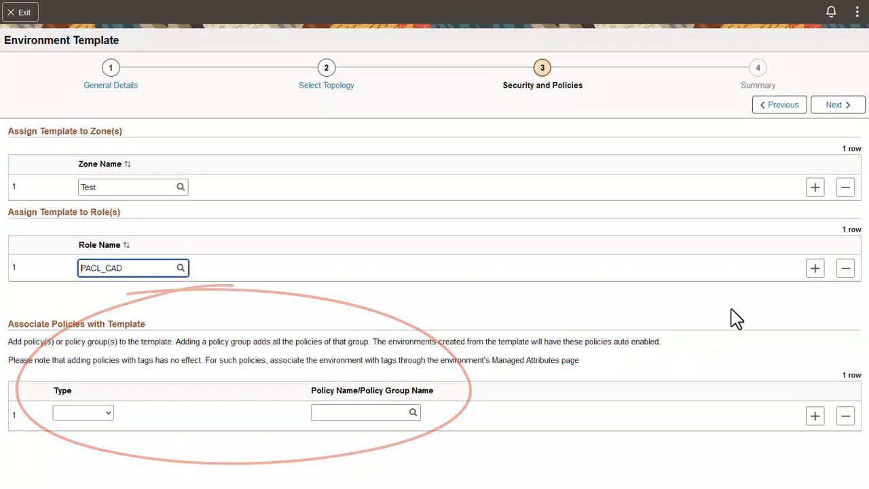
{"action": "left_click", "coordinate": [834, 107]}
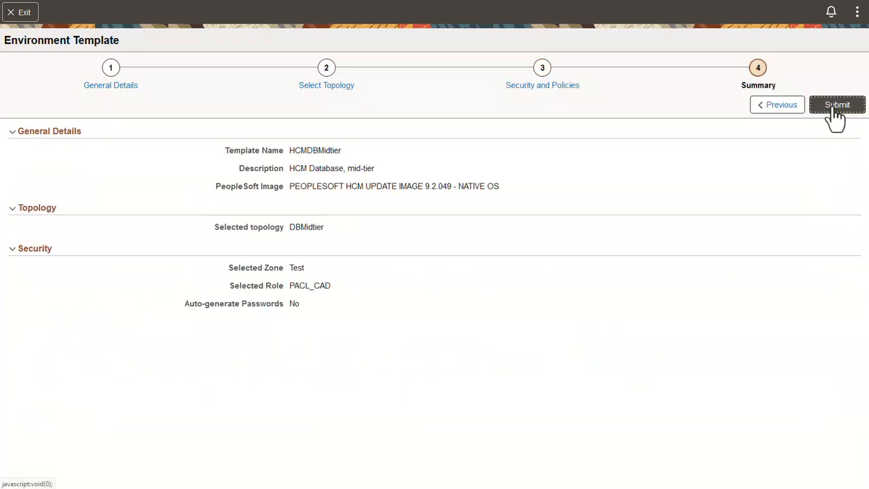
{"action": "left_click", "coordinate": [832, 109]}
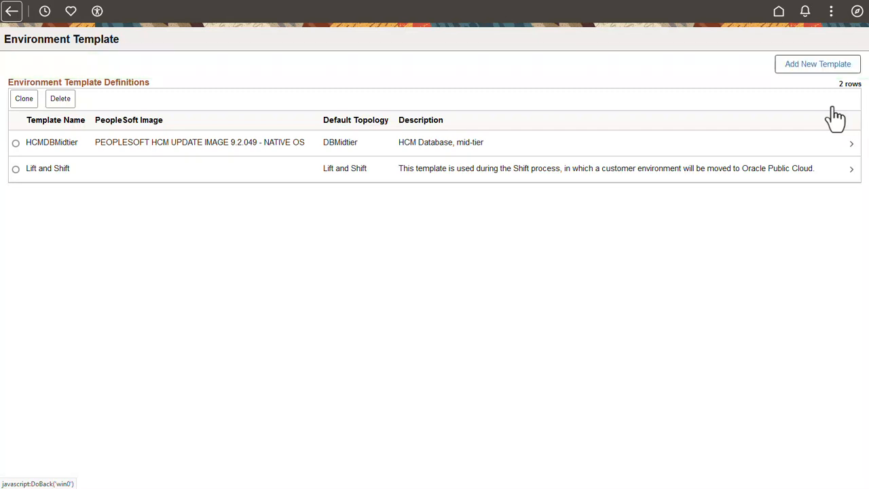
Start creating a new environment from the Environments page and name it HCMDemoB.
{"action": "left_click", "coordinate": [778, 12]}
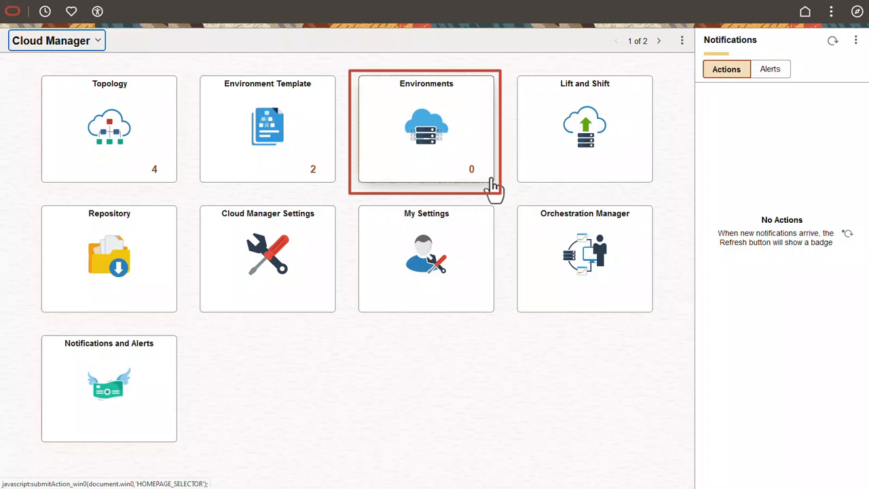
{"action": "left_click", "coordinate": [477, 153]}
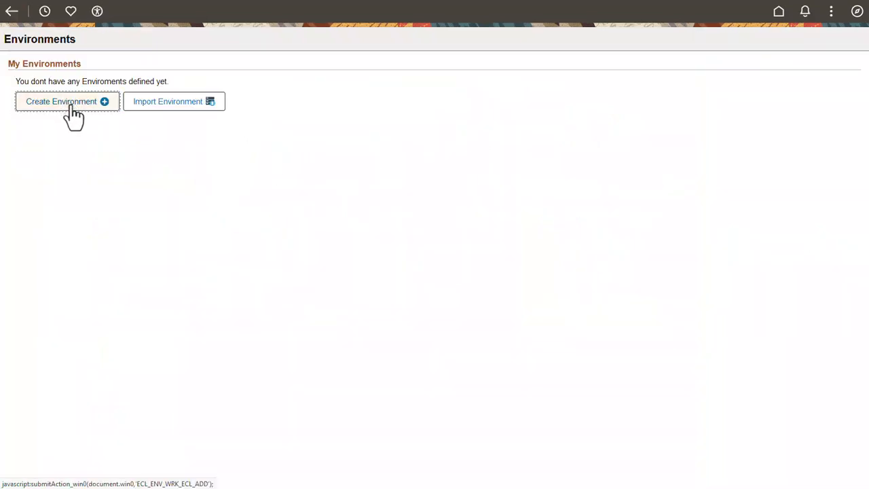
{"action": "left_click", "coordinate": [71, 106]}
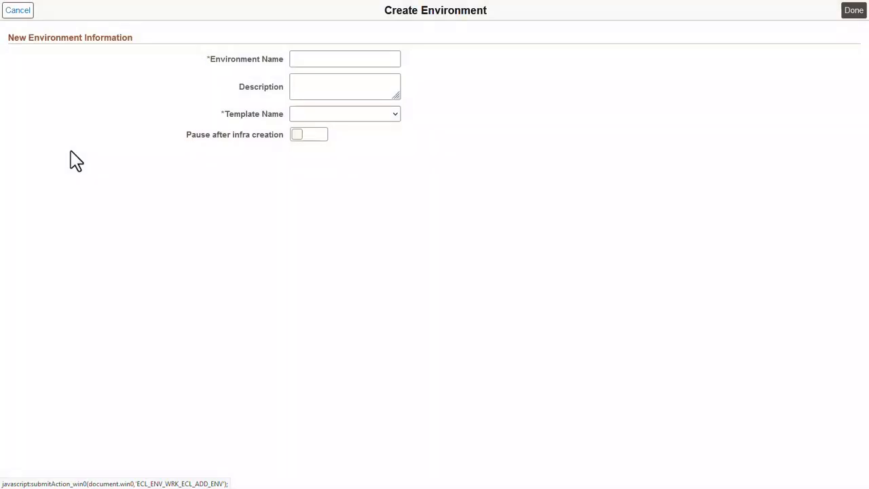
{"action": "left_click", "coordinate": [310, 60]}
{"action": "type", "text": "HCM9emoB"}
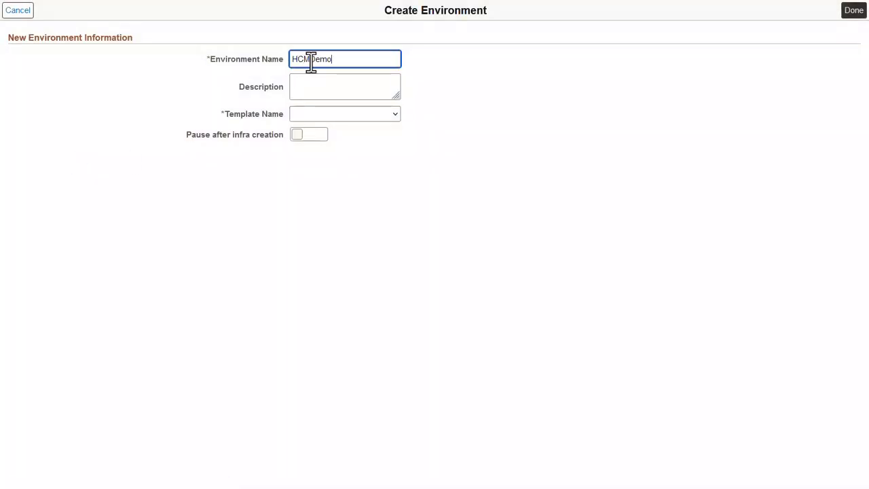
Set the environment's description to HCM Demo B and select the HCMDBMidtier template.
{"action": "left_click", "coordinate": [312, 87]}
{"action": "type", "text": "HCM"}
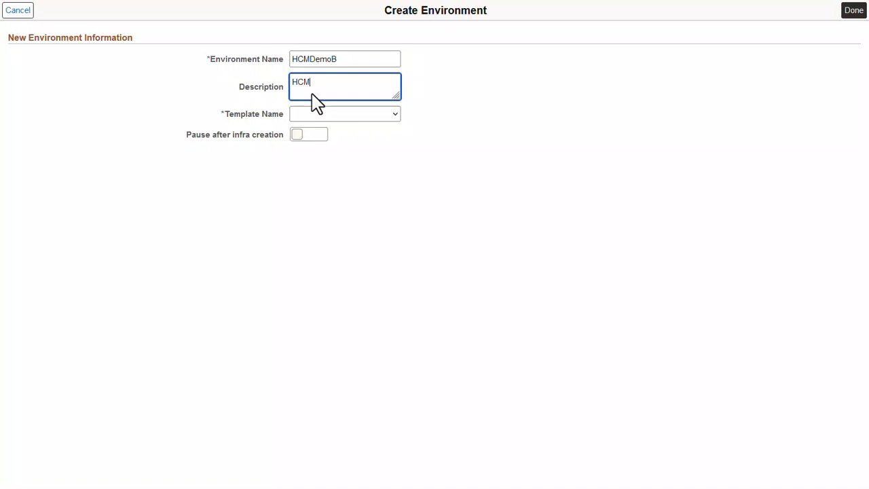
{"action": "type", "text": " DB and mid"}
{"action": "key", "text": "BackSpace"}
{"action": "key", "text": "BackSpace"}
{"action": "key", "text": "BackSpace"}
{"action": "key", "text": "BackSpace"}
{"action": "key", "text": "BackSpace"}
{"action": "key", "text": "BackSpace"}
{"action": "key", "text": "BackSpace"}
{"action": "key", "text": "BackSpace"}
{"action": "key", "text": "BackSpace"}
{"action": "type", "text": "emo B"}
{"action": "left_click", "coordinate": [381, 115]}
{"action": "left_click", "coordinate": [358, 147]}
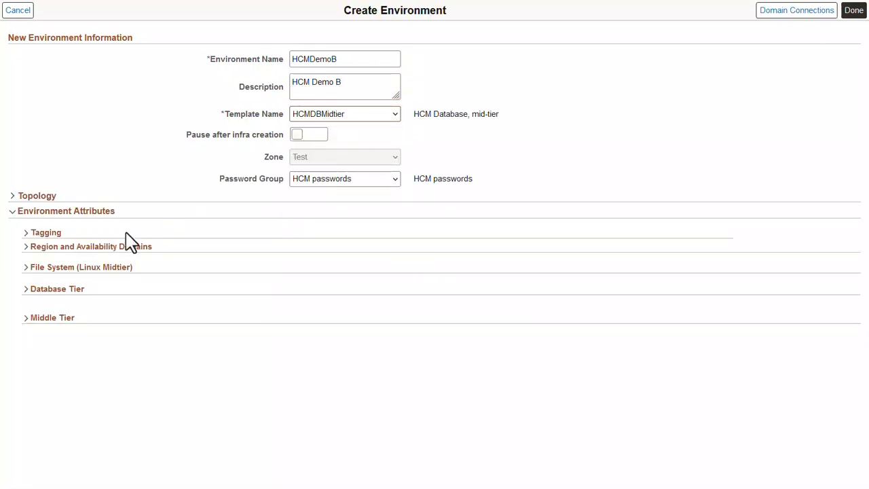
Examine the new environment's Linux midtier file system attributes and its database tier credentials.
{"action": "left_click", "coordinate": [27, 268]}
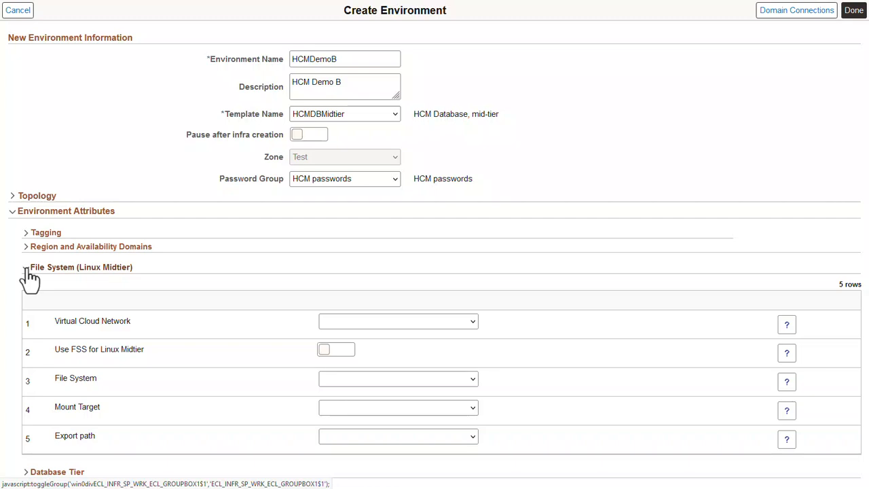
{"action": "left_click", "coordinate": [27, 268]}
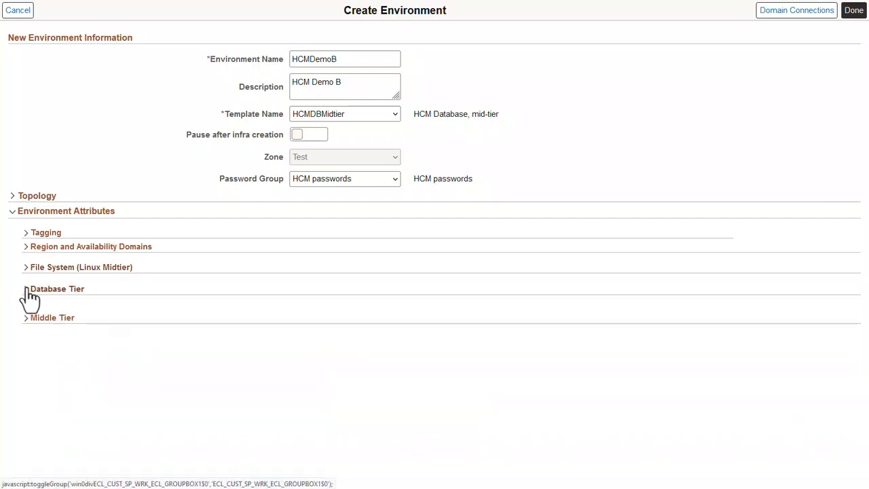
{"action": "left_click", "coordinate": [27, 289]}
{"action": "scroll", "coordinate": [17, 343], "scroll_direction": "down", "scroll_amount": 1}
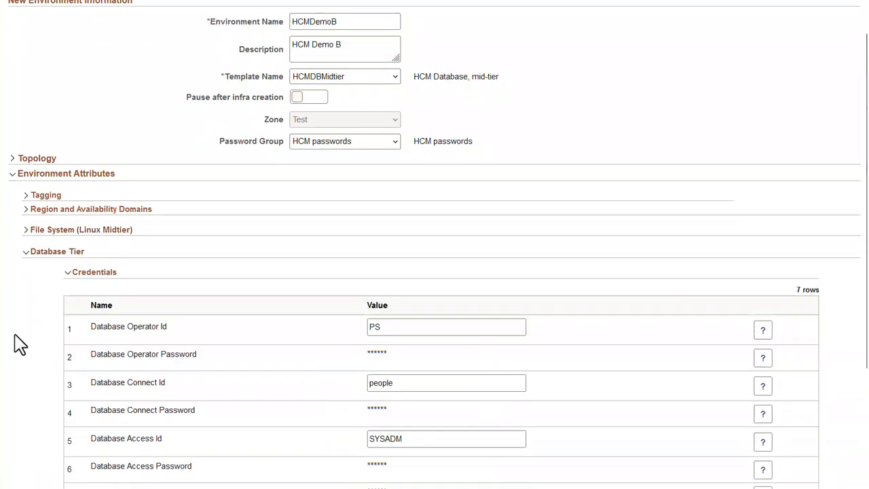
{"action": "scroll", "coordinate": [17, 343], "scroll_direction": "down", "scroll_amount": 2}
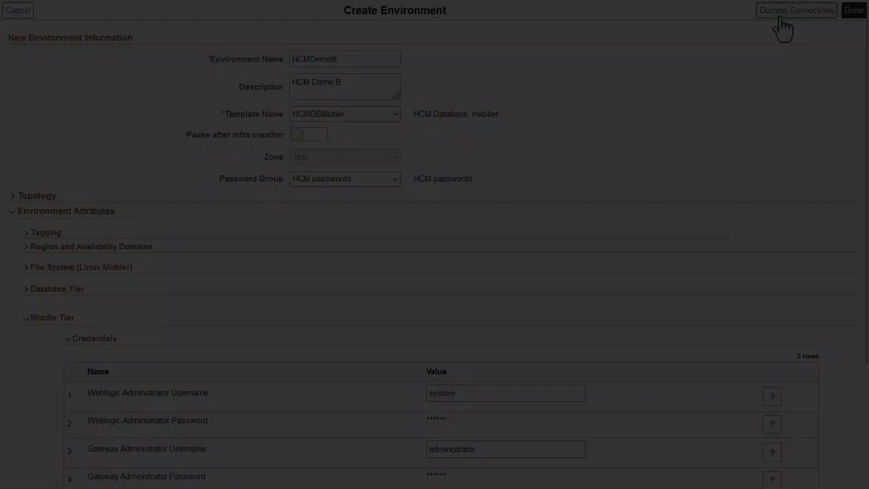
Review the web server's domain connections and finish creating the HCMDemoB environment to start its provisioning.
{"action": "left_click", "coordinate": [780, 20]}
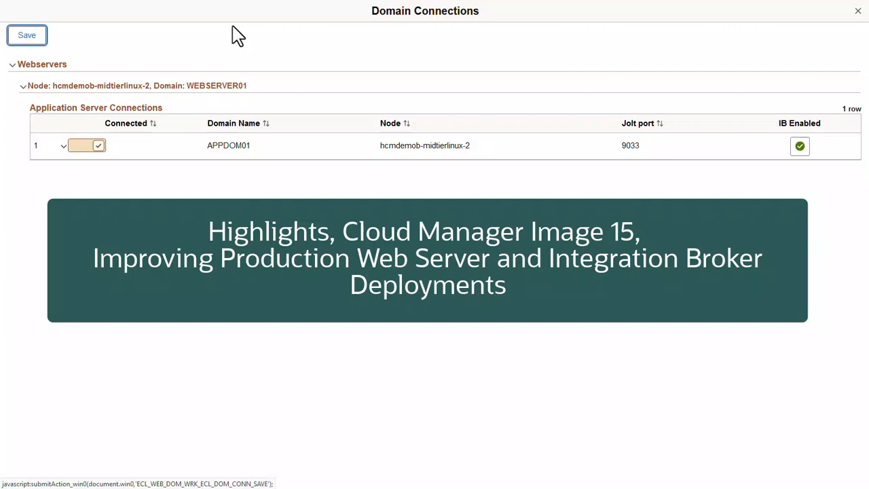
{"action": "left_click", "coordinate": [858, 11]}
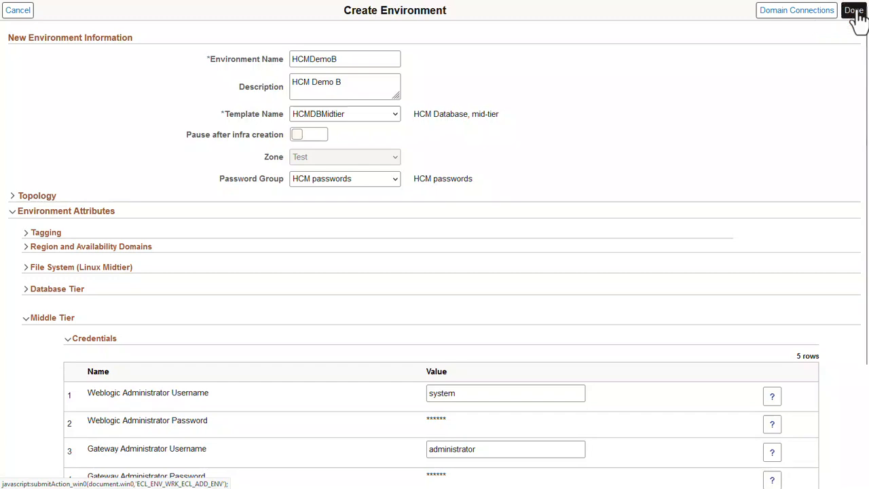
{"action": "left_click", "coordinate": [856, 11]}
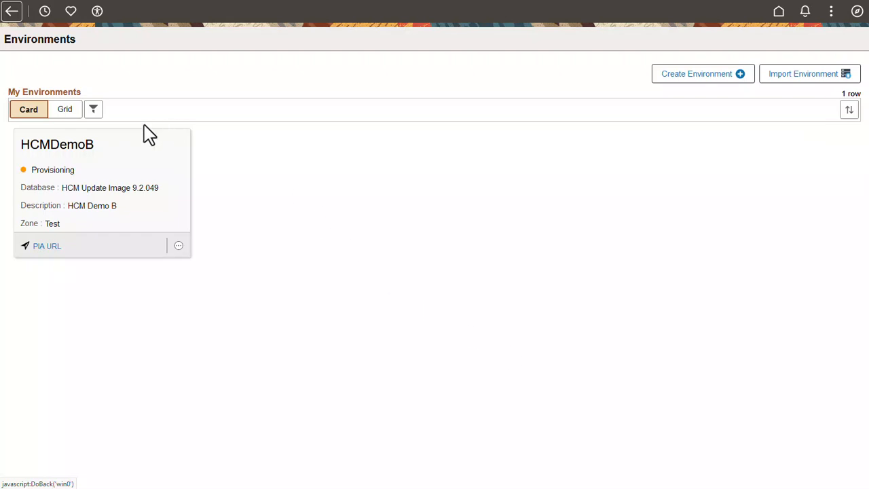
Look at the environment list in both grid and card layouts and examine HCMDemoB's logs and provision task status.
{"action": "left_click", "coordinate": [68, 116]}
{"action": "left_click", "coordinate": [24, 113]}
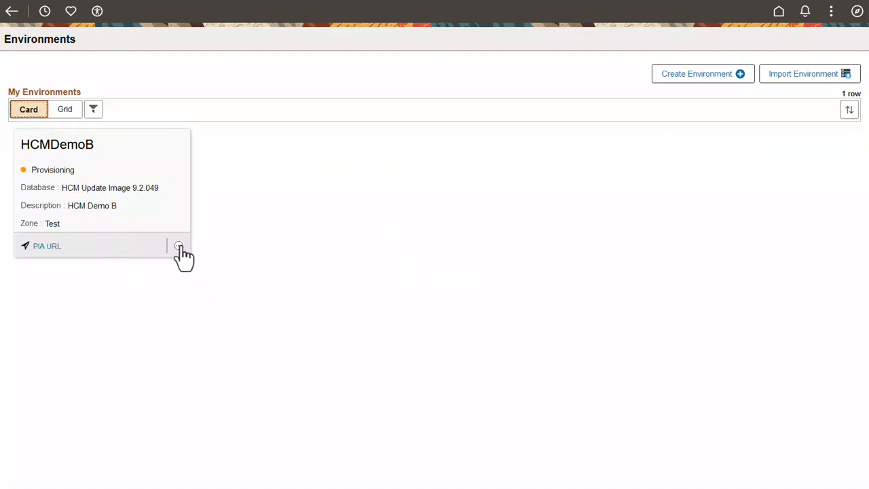
{"action": "left_click", "coordinate": [179, 245]}
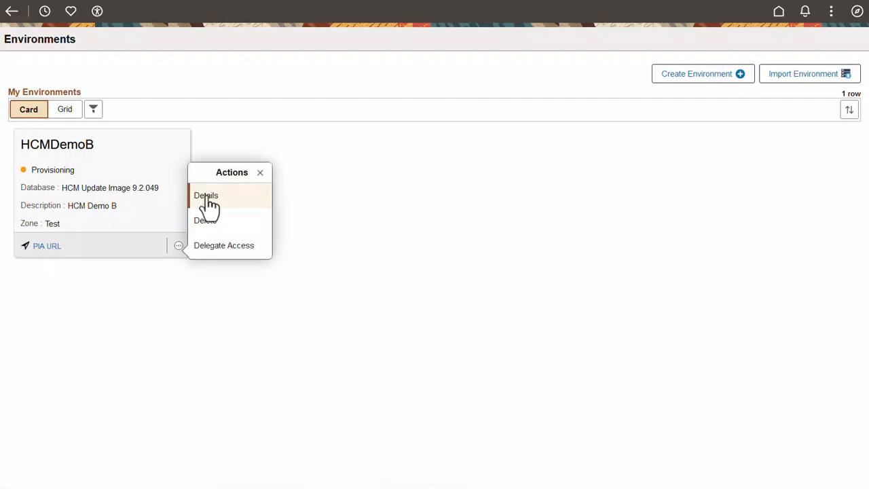
{"action": "left_click", "coordinate": [205, 199]}
{"action": "left_click", "coordinate": [31, 266]}
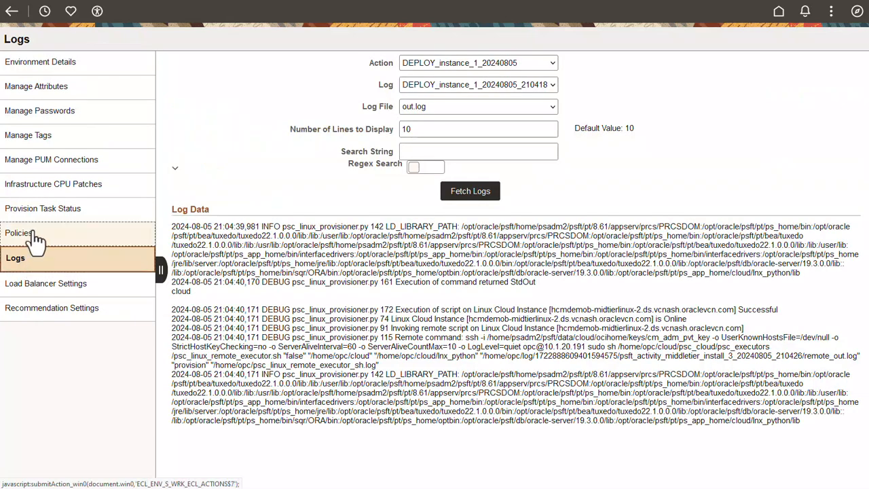
{"action": "left_click", "coordinate": [44, 186]}
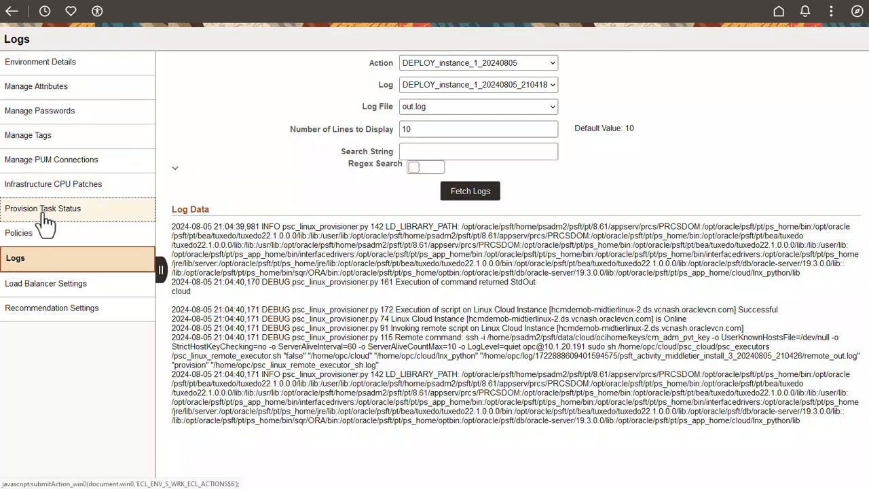
{"action": "left_click", "coordinate": [42, 215]}
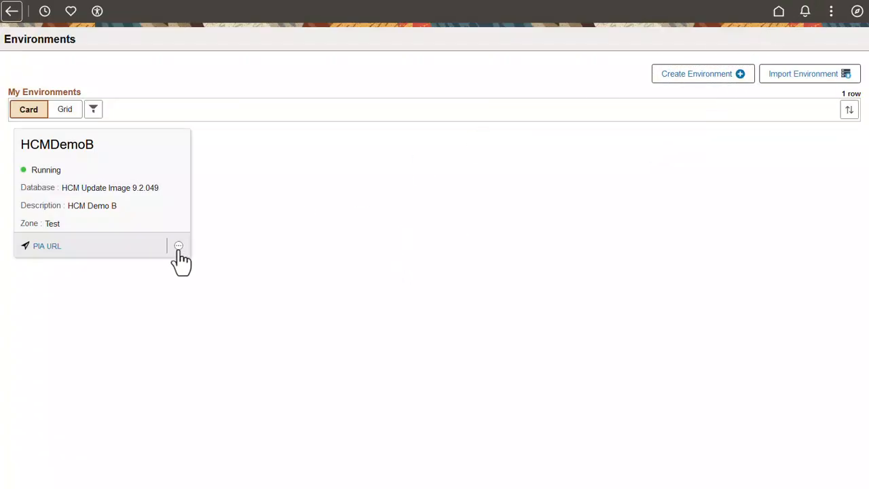
Refresh HCMDemoB's metadata and examine the middle tier instance's attributes in the diagrammatic view.
{"action": "left_click", "coordinate": [178, 246]}
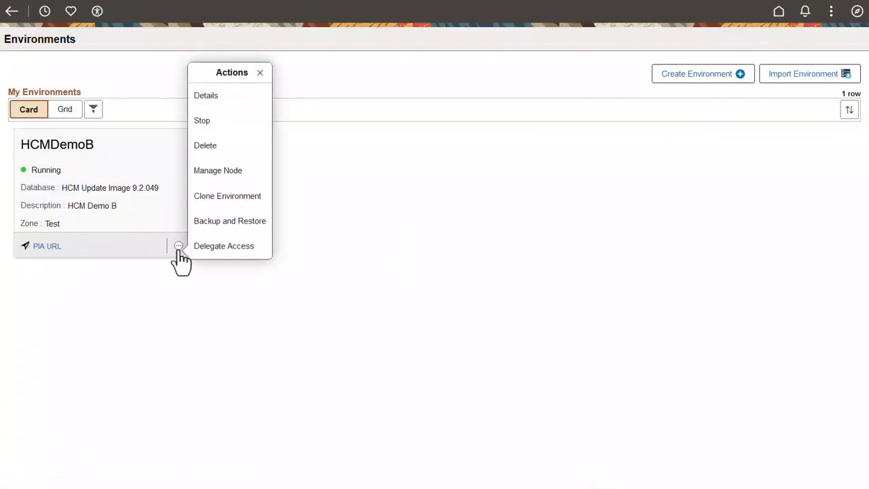
{"action": "left_click", "coordinate": [207, 100]}
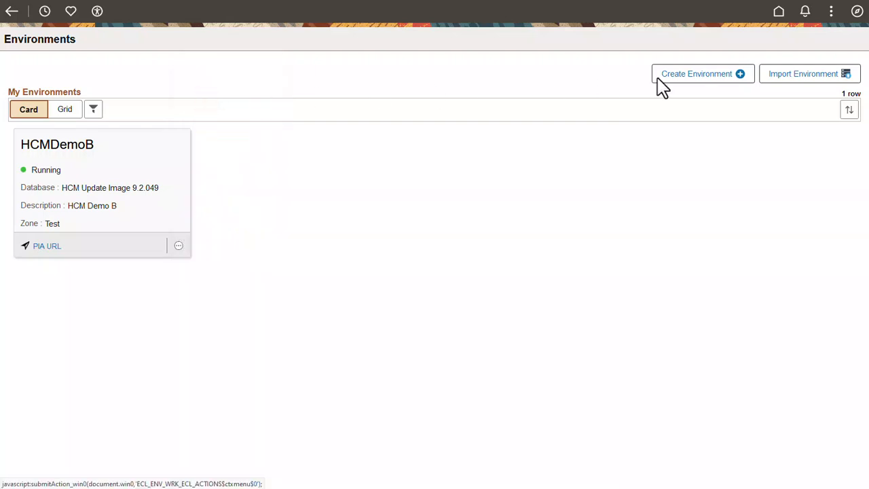
{"action": "left_click", "coordinate": [774, 66]}
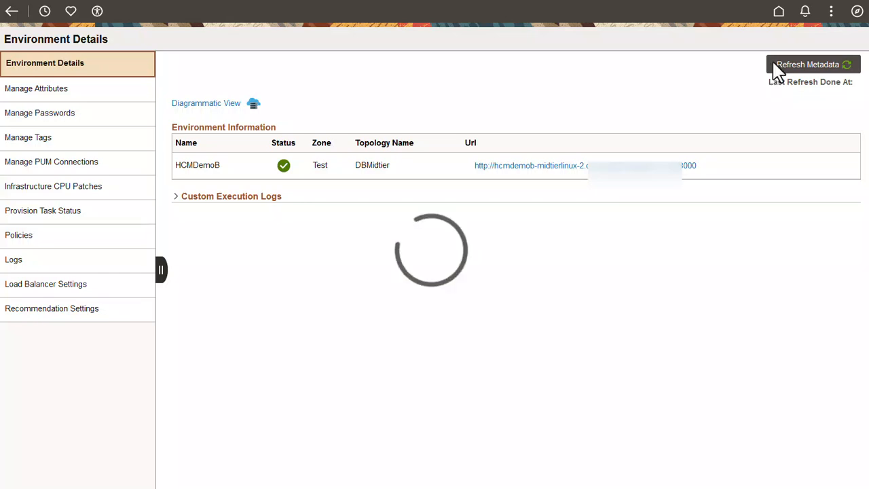
{"action": "left_click", "coordinate": [238, 105]}
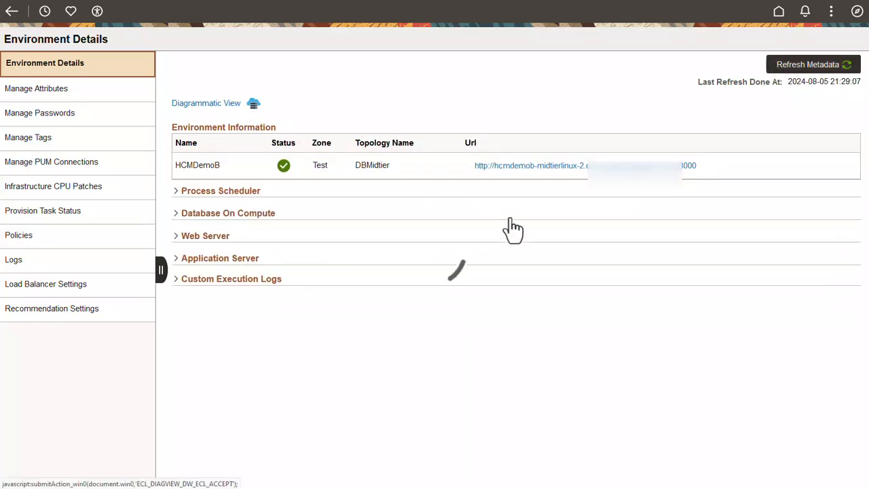
{"action": "mouse_move", "coordinate": [628, 297]}
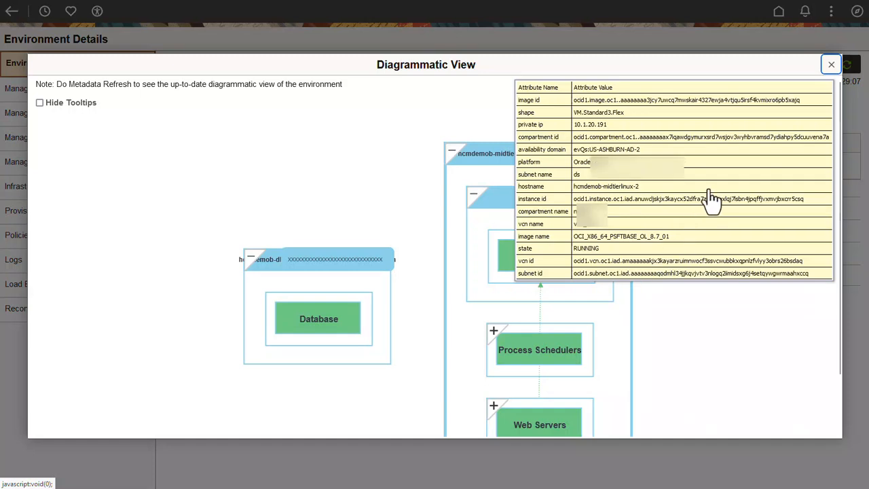
{"action": "key", "text": "Escape"}
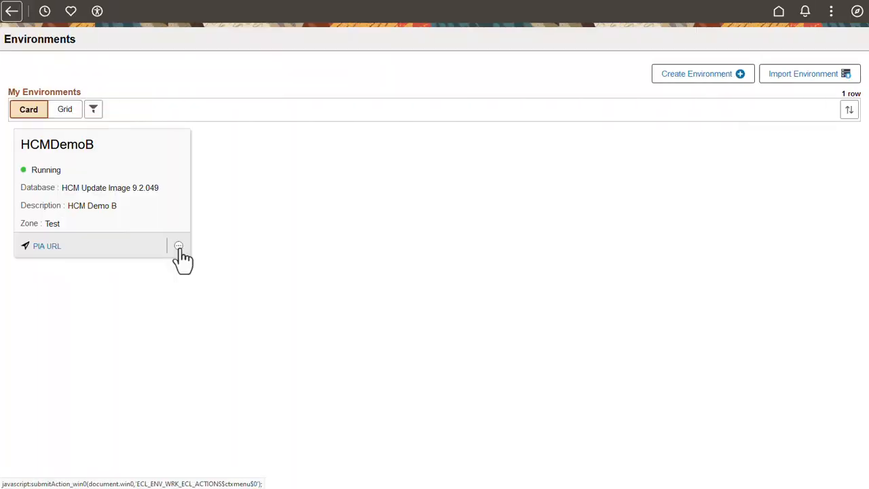
Begin adding a node to HCMDemoB, with Search Stack as the type and Linux as the operating system.
{"action": "left_click", "coordinate": [179, 247]}
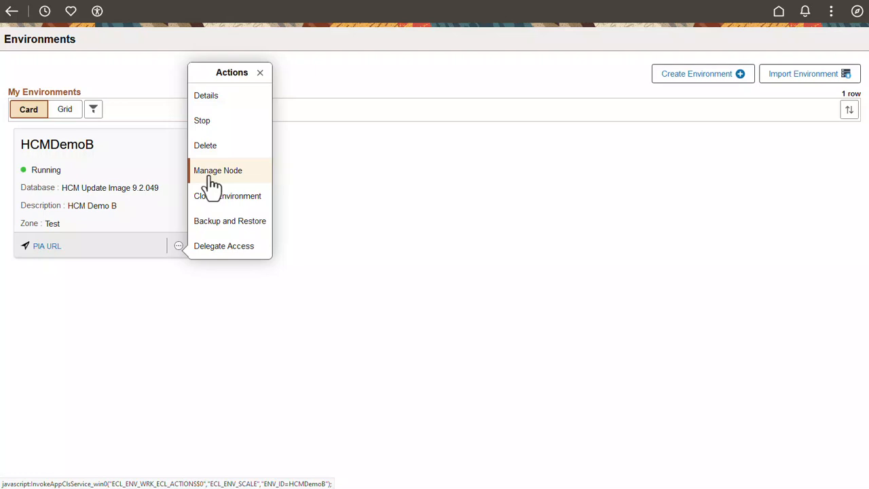
{"action": "left_click", "coordinate": [213, 170]}
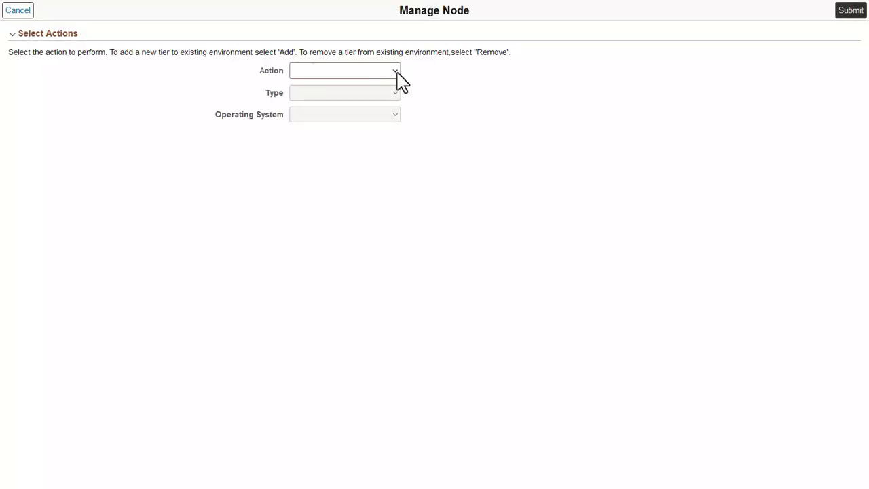
{"action": "left_click", "coordinate": [397, 72]}
{"action": "left_click", "coordinate": [384, 103]}
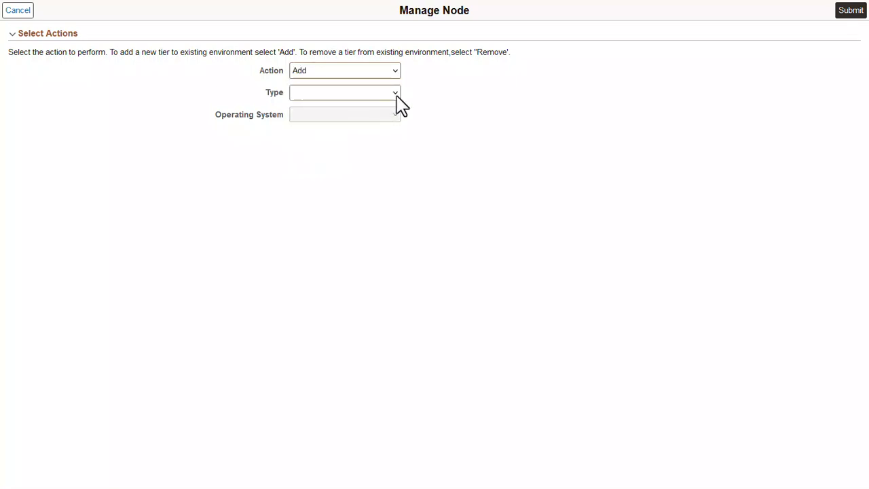
{"action": "left_click", "coordinate": [395, 93]}
{"action": "left_click", "coordinate": [383, 153]}
{"action": "left_click", "coordinate": [396, 116]}
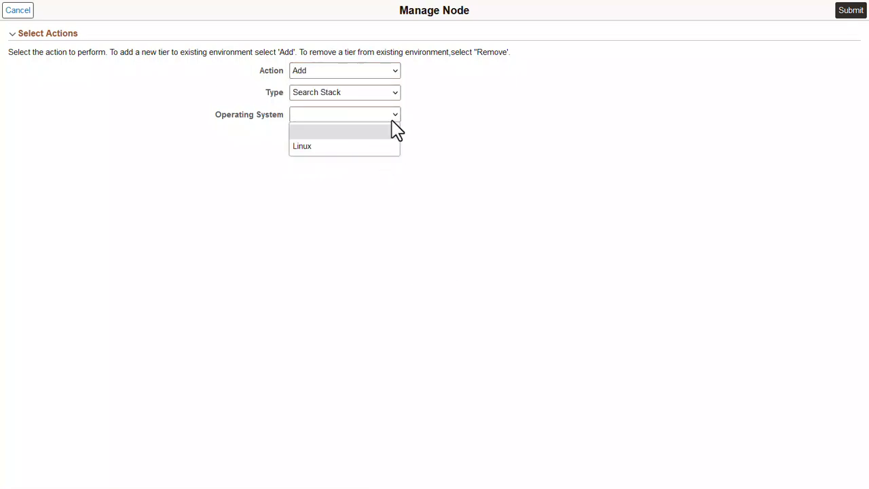
{"action": "left_click", "coordinate": [395, 145]}
Check the region settings and configure the search stack tier with the VM.Standard3.Flex shape, 4 OCPUs and 64 GB of memory.
{"action": "left_click", "coordinate": [13, 188]}
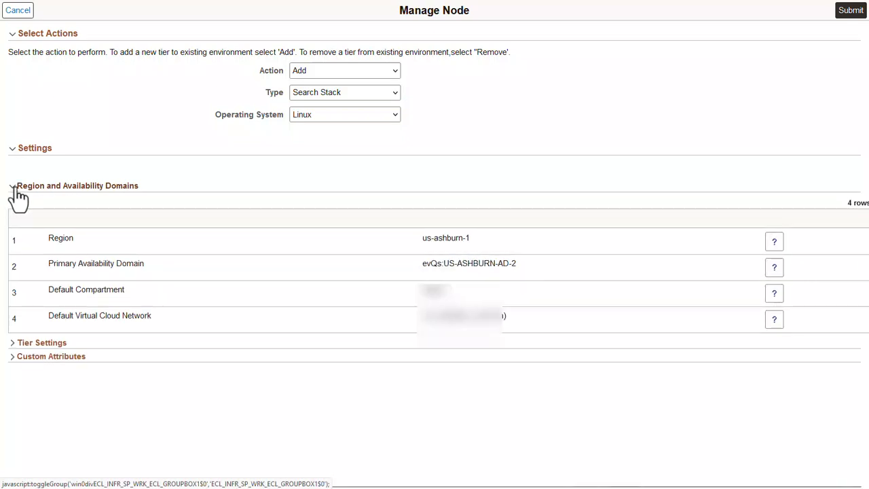
{"action": "left_click", "coordinate": [12, 188]}
{"action": "left_click", "coordinate": [13, 201]}
{"action": "left_click", "coordinate": [97, 229]}
{"action": "left_click", "coordinate": [448, 250]}
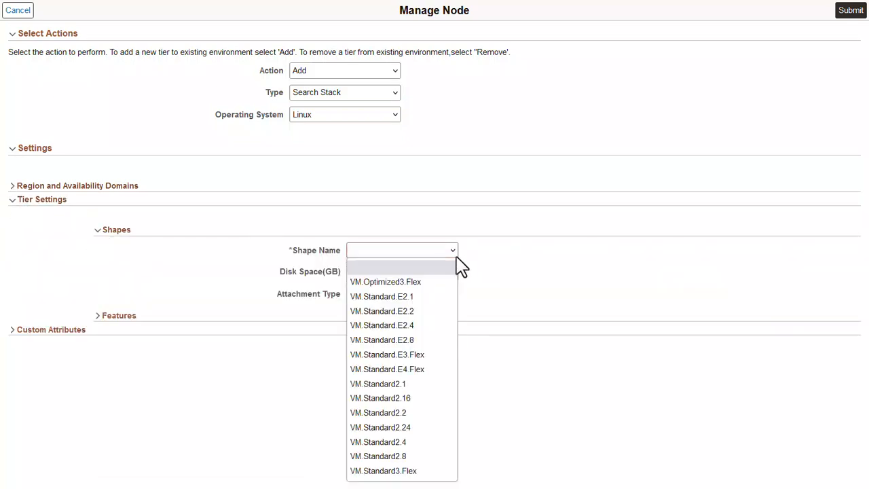
{"action": "left_click", "coordinate": [417, 471]}
{"action": "left_click", "coordinate": [412, 317]}
{"action": "key", "text": "BackSpace"}
{"action": "type", "text": "4"}
{"action": "left_click", "coordinate": [407, 340]}
{"action": "key", "text": "BackSpace"}
{"action": "key", "text": "BackSpace"}
{"action": "type", "text": "64"}
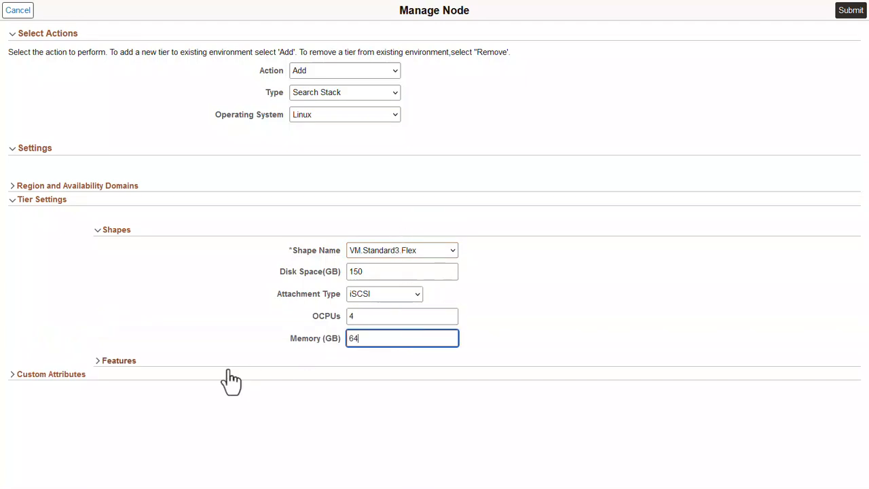
Review the search stack's features, credentials and general settings, and submit the node addition for HCMDemoB.
{"action": "left_click", "coordinate": [98, 362]}
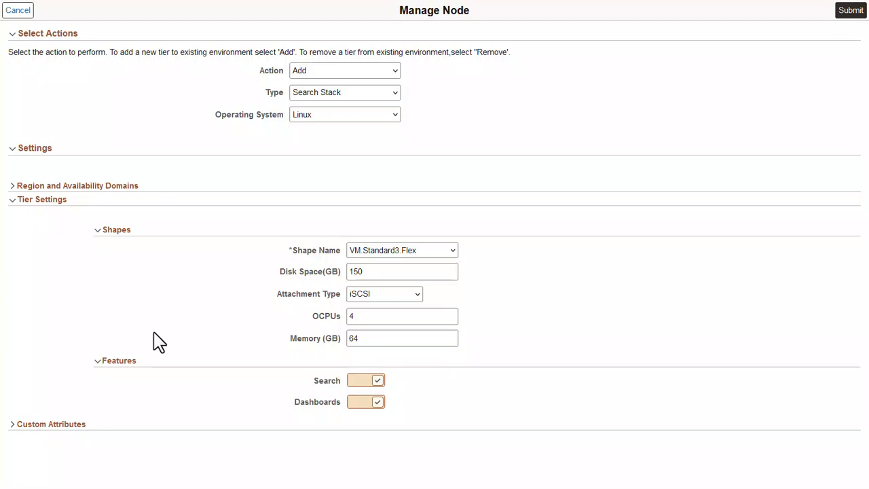
{"action": "left_click", "coordinate": [13, 425]}
{"action": "scroll", "coordinate": [31, 412], "scroll_direction": "down", "scroll_amount": 5}
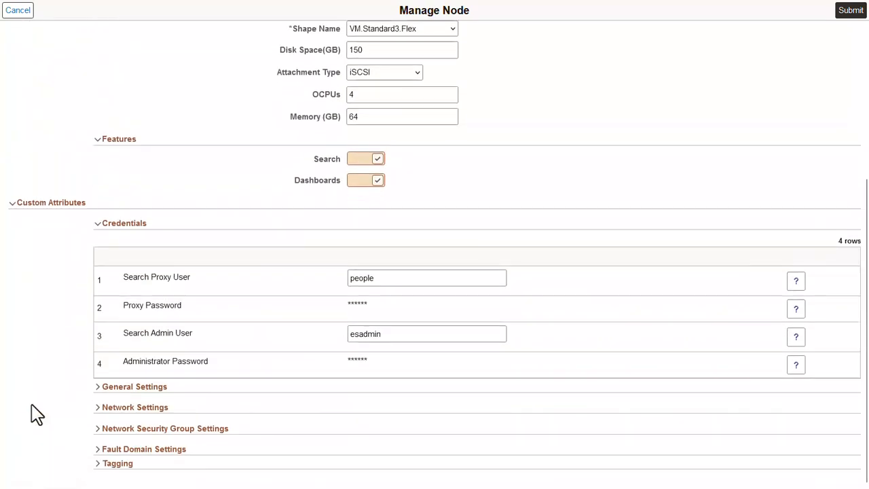
{"action": "left_click", "coordinate": [102, 225]}
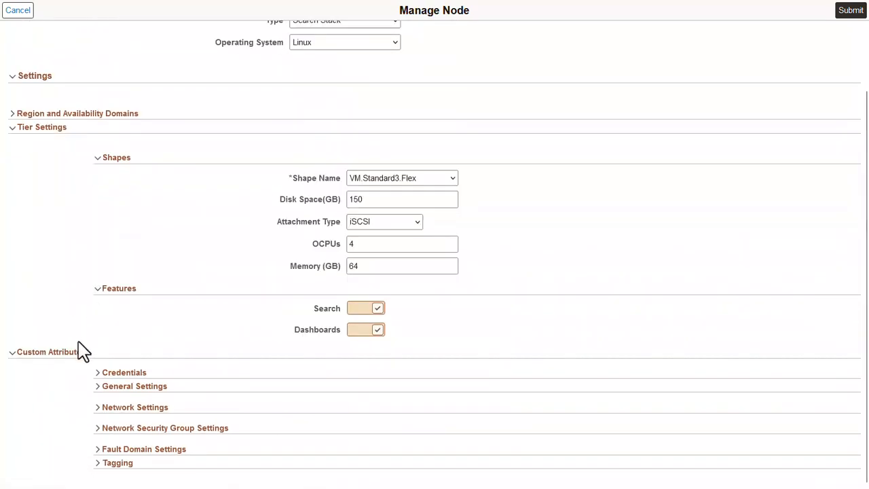
{"action": "left_click", "coordinate": [99, 387]}
{"action": "scroll", "coordinate": [99, 391], "scroll_direction": "down", "scroll_amount": 5}
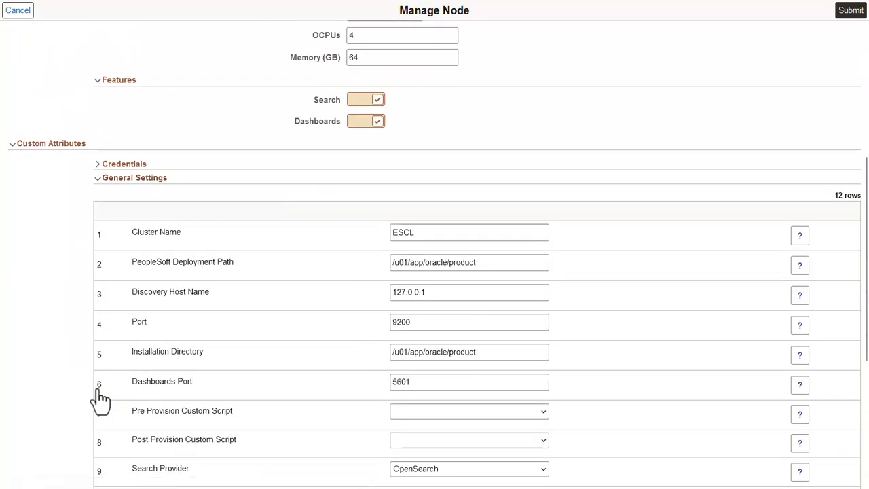
{"action": "scroll", "coordinate": [100, 400], "scroll_direction": "down", "scroll_amount": 4}
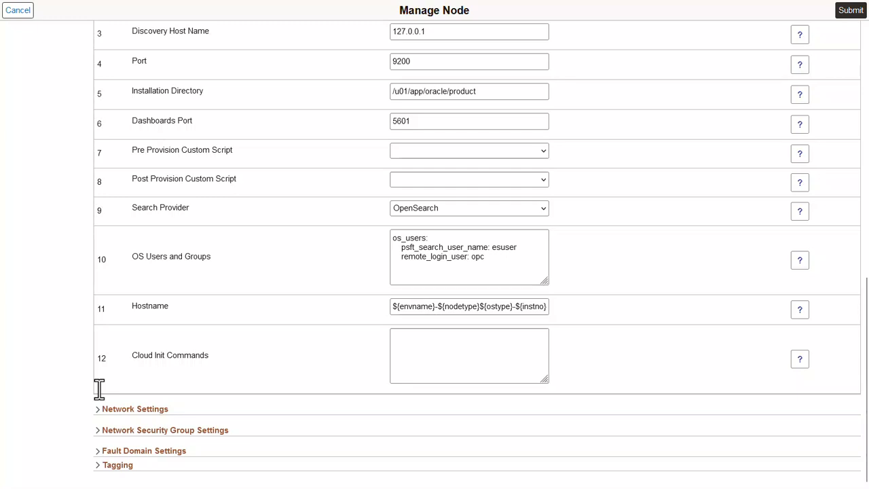
{"action": "scroll", "coordinate": [99, 388], "scroll_direction": "up", "scroll_amount": 7}
{"action": "scroll", "coordinate": [692, 301], "scroll_direction": "up", "scroll_amount": 1}
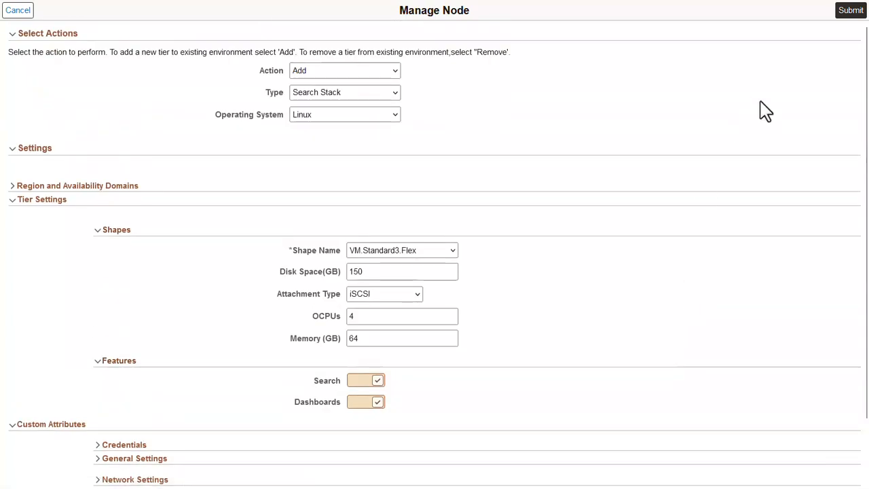
{"action": "left_click", "coordinate": [842, 13]}
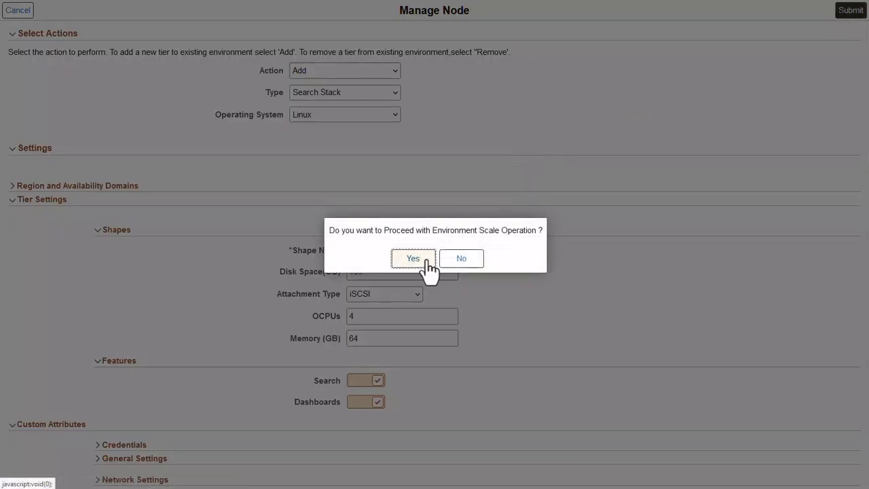
{"action": "left_click", "coordinate": [427, 260]}
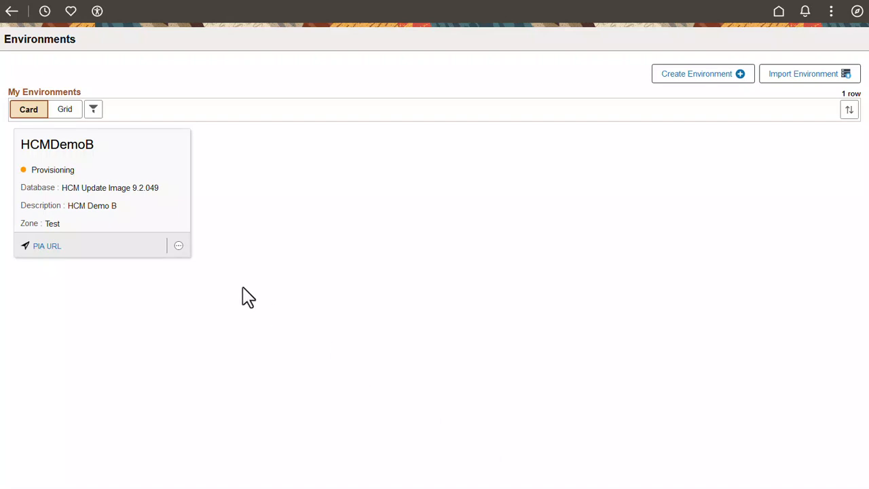
Open HCMDemoB's environment details and examine the instance in its Search section.
{"action": "left_click", "coordinate": [178, 245]}
{"action": "left_click", "coordinate": [216, 102]}
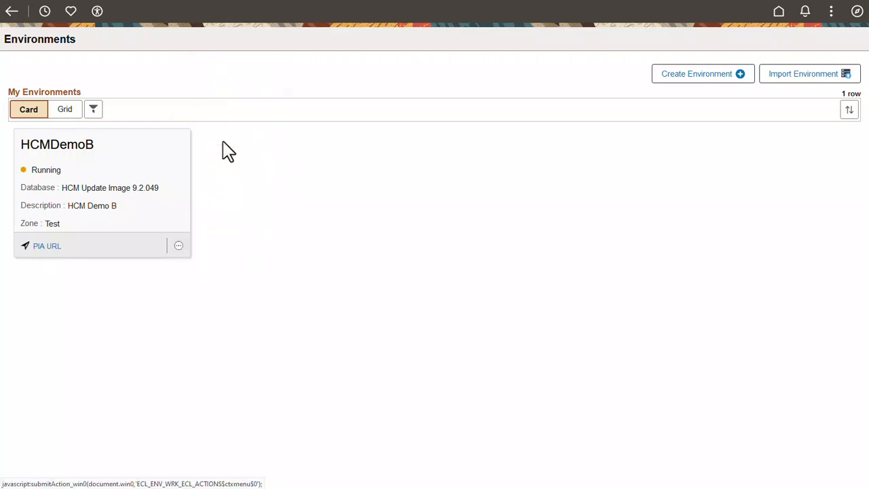
{"action": "left_click", "coordinate": [182, 241]}
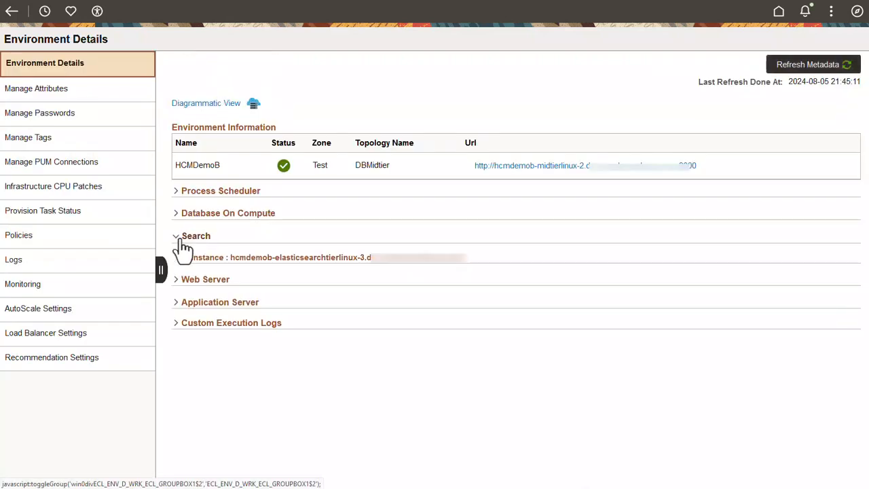
{"action": "left_click", "coordinate": [184, 260]}
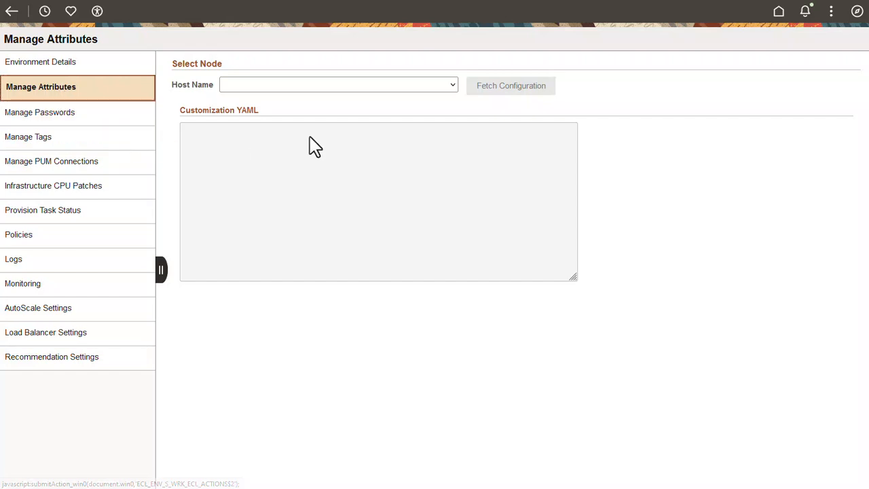
Display the customization YAML of HCMDemoB's Linux midtier host and enlarge its text area to read it.
{"action": "left_click", "coordinate": [455, 85]}
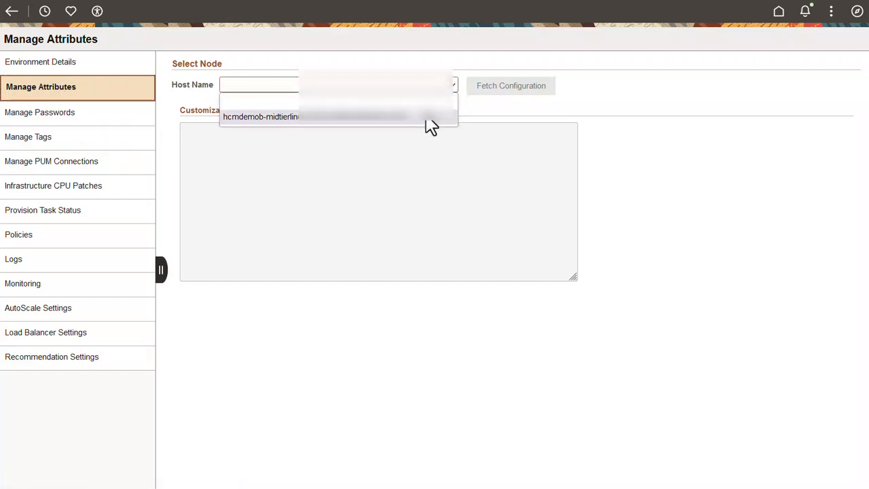
{"action": "left_click", "coordinate": [428, 116]}
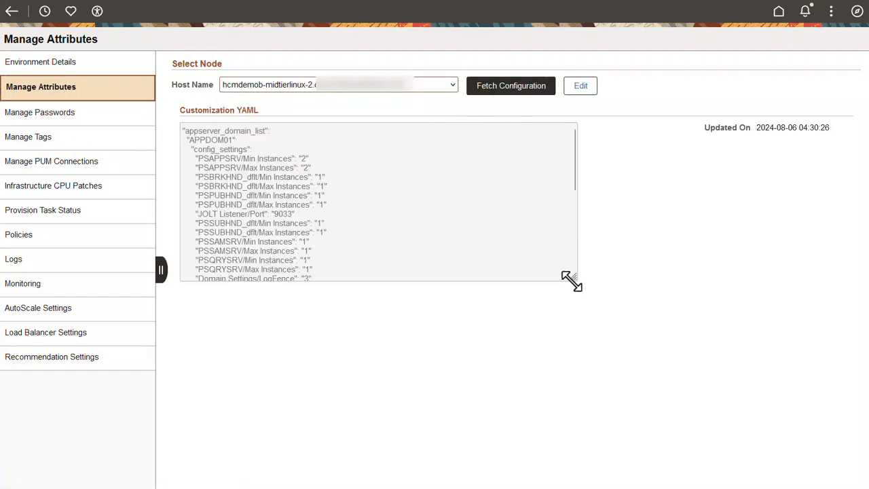
{"action": "left_click_drag", "start_coordinate": [573, 278], "coordinate": [600, 455]}
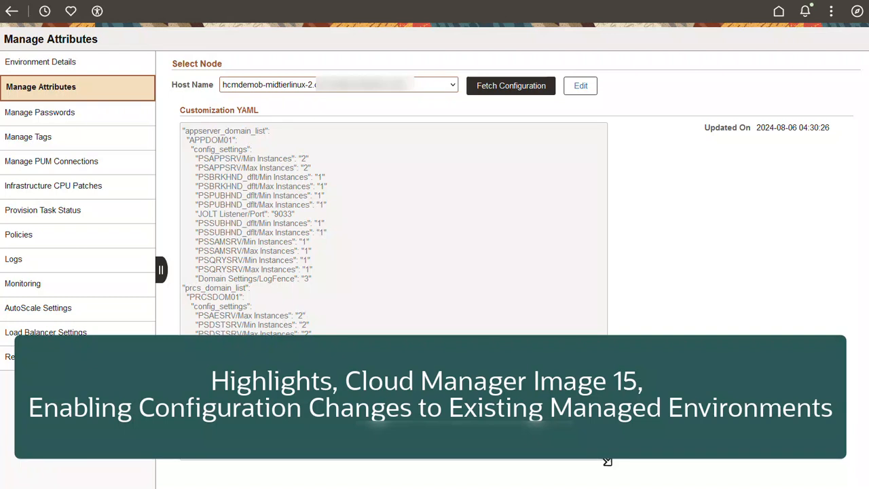
Review HCMDemoB's password management options and the tags assigned to its database tier.
{"action": "left_click", "coordinate": [60, 115]}
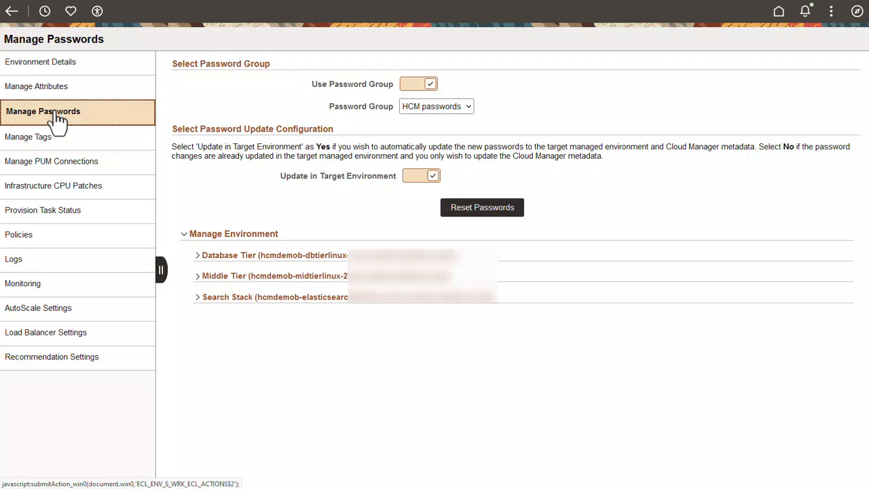
{"action": "left_click", "coordinate": [57, 143]}
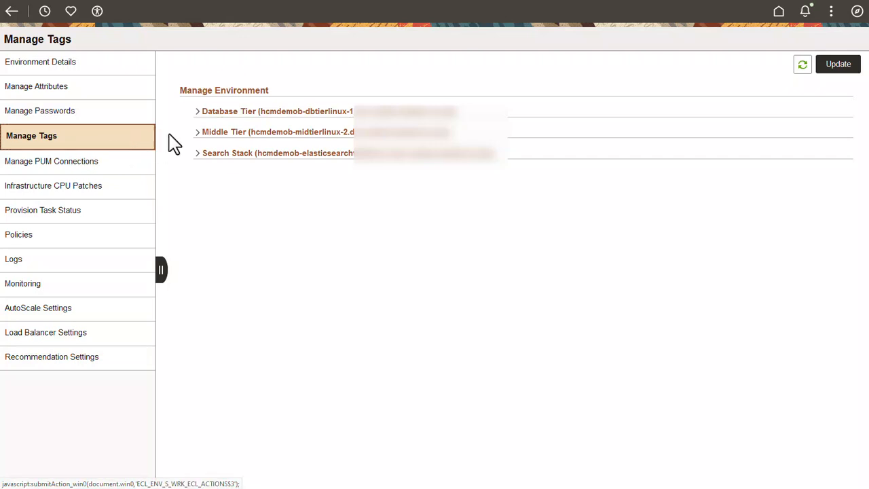
{"action": "left_click", "coordinate": [198, 111]}
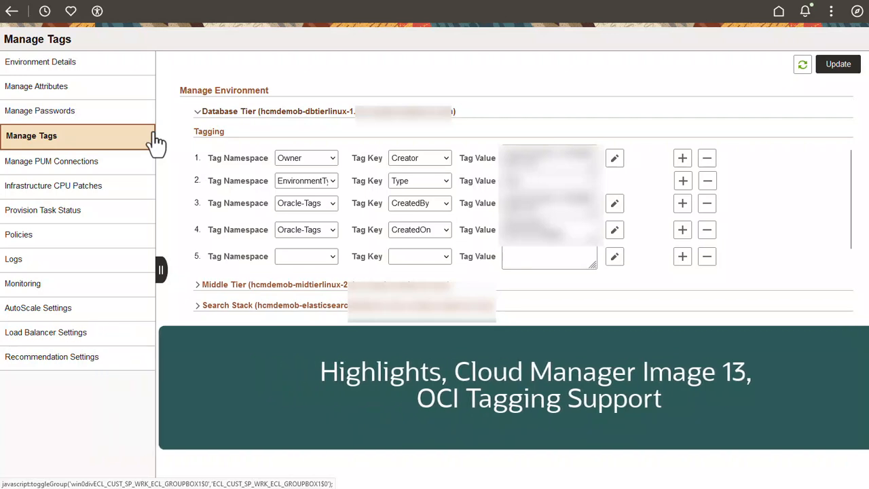
Look through HCMDemoB's PUM connections, infrastructure CPU patches, policies, monitoring and autoscale settings.
{"action": "left_click", "coordinate": [89, 162]}
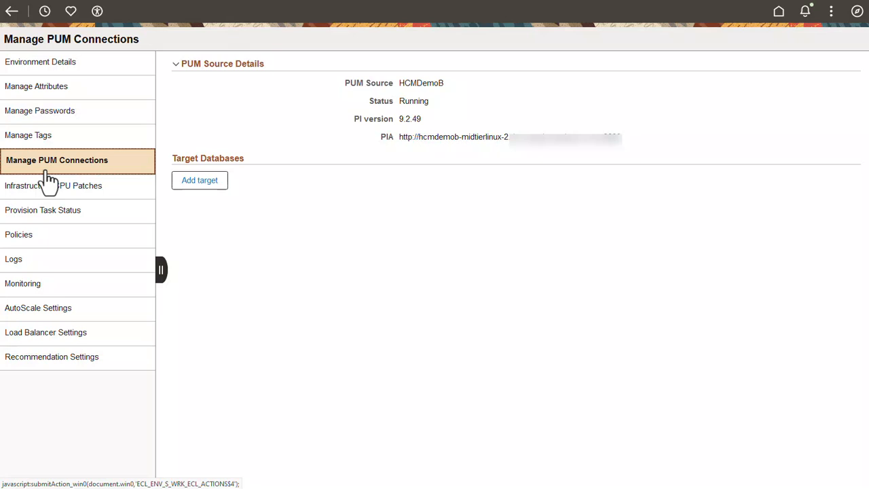
{"action": "left_click", "coordinate": [47, 194]}
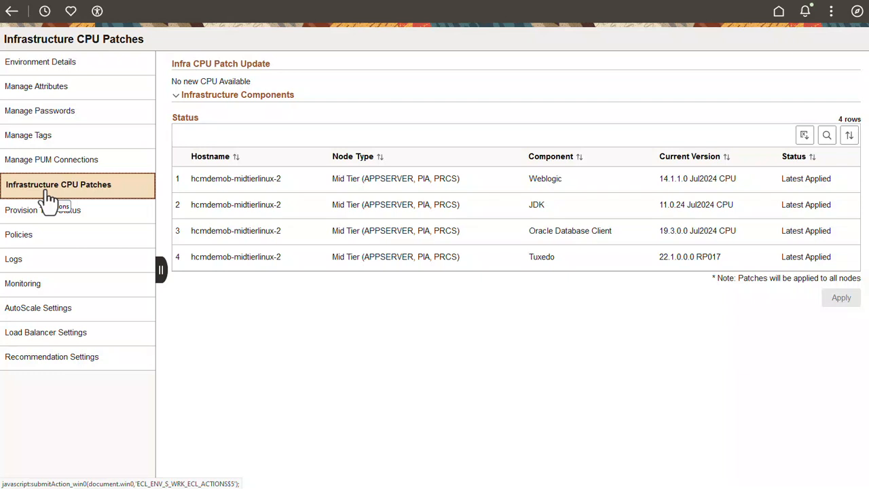
{"action": "left_click", "coordinate": [57, 238]}
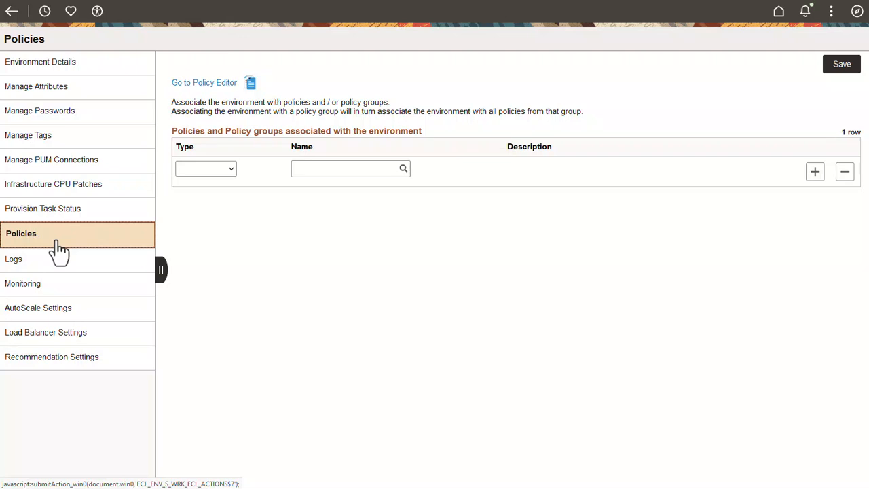
{"action": "left_click", "coordinate": [75, 288]}
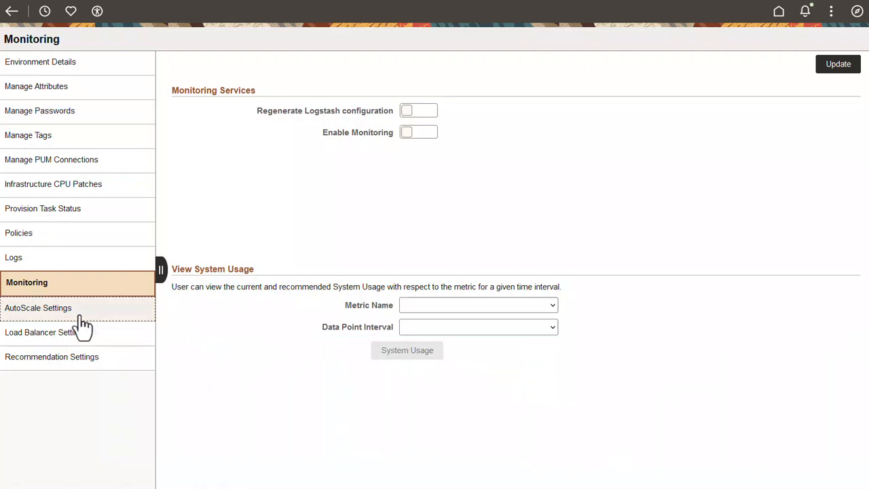
{"action": "left_click", "coordinate": [80, 316]}
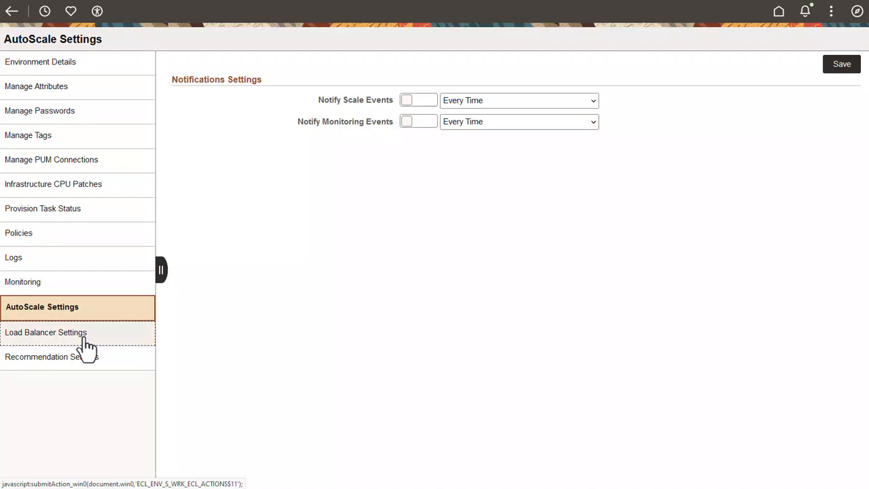
Examine the load balancer's FQDN and backend set options, and view HCMDemoB's recommendation settings.
{"action": "left_click", "coordinate": [85, 338]}
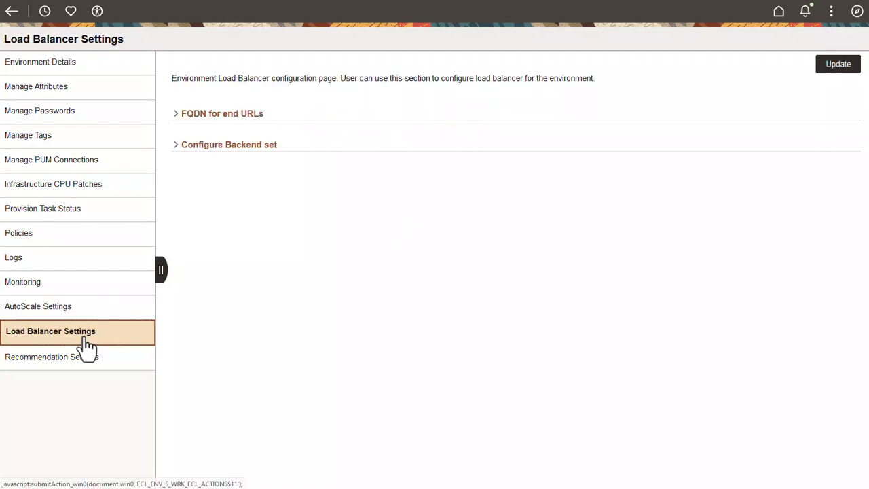
{"action": "left_click", "coordinate": [177, 116]}
{"action": "left_click", "coordinate": [177, 215]}
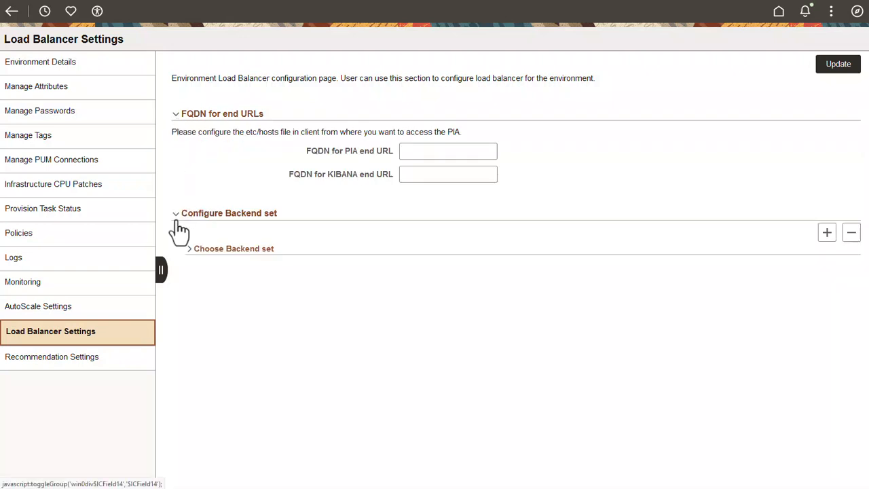
{"action": "left_click", "coordinate": [190, 250]}
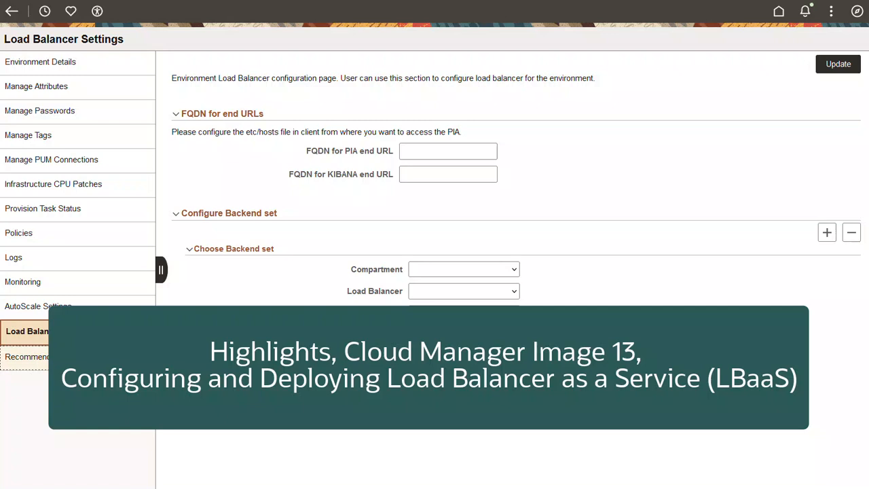
{"action": "left_click", "coordinate": [108, 369]}
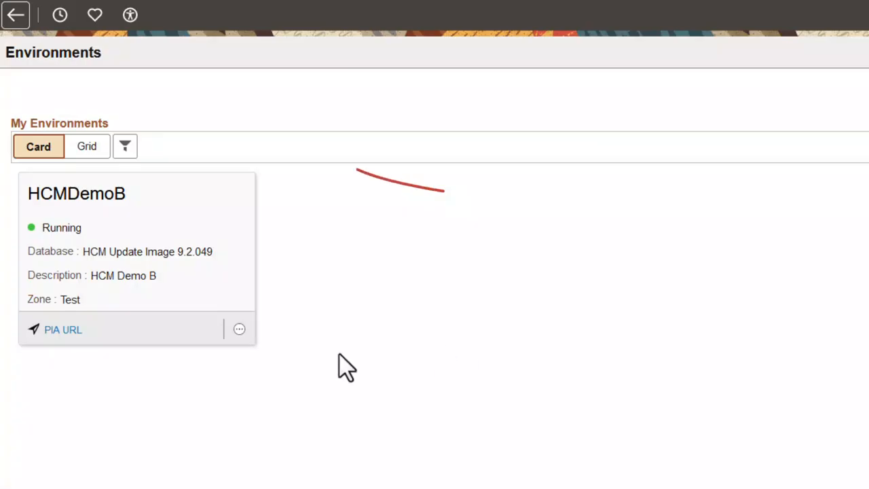
Review HCMDemoB's environment cloning page and its delegated access details, including the user permission mapping.
{"action": "left_click", "coordinate": [239, 330]}
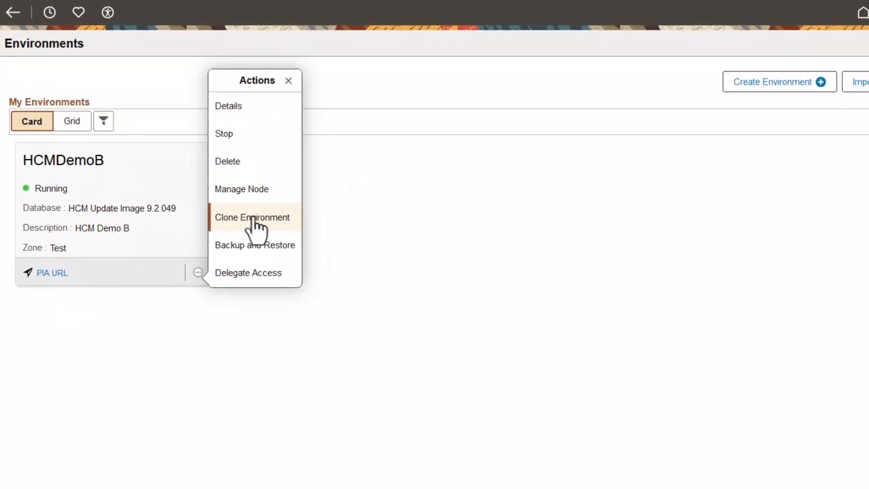
{"action": "left_click", "coordinate": [305, 262]}
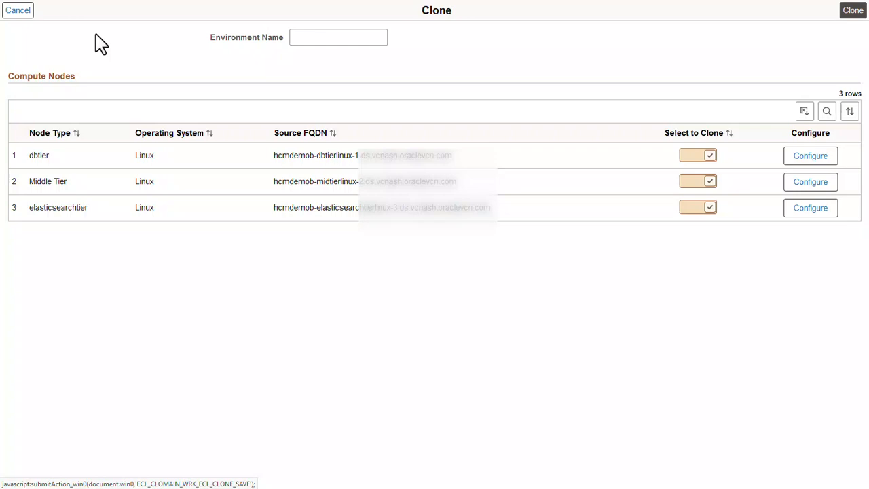
{"action": "left_click", "coordinate": [178, 245]}
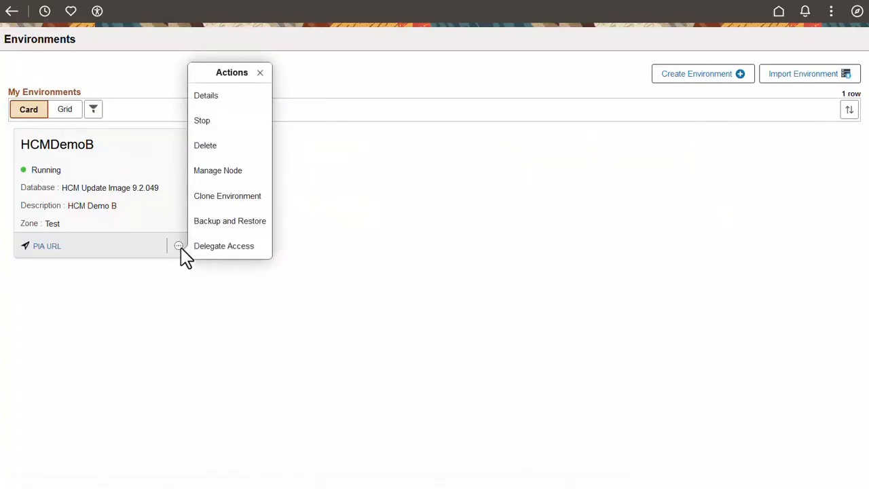
{"action": "left_click", "coordinate": [200, 222]}
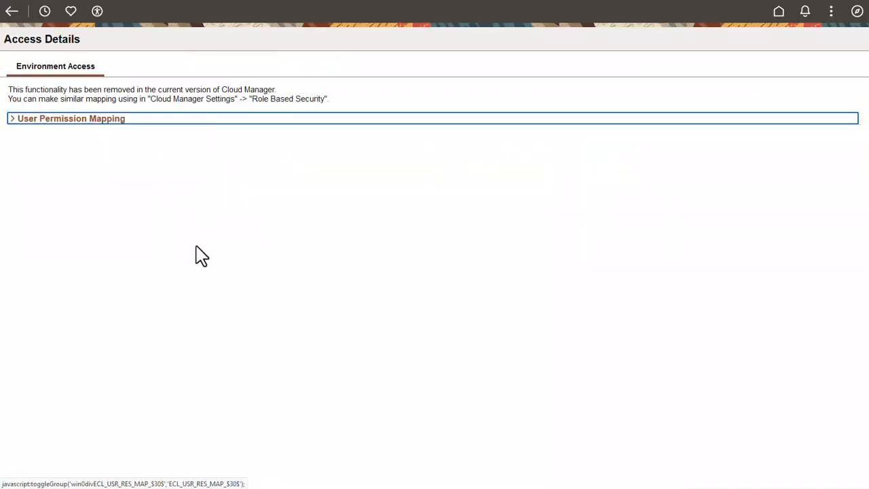
{"action": "left_click", "coordinate": [15, 122]}
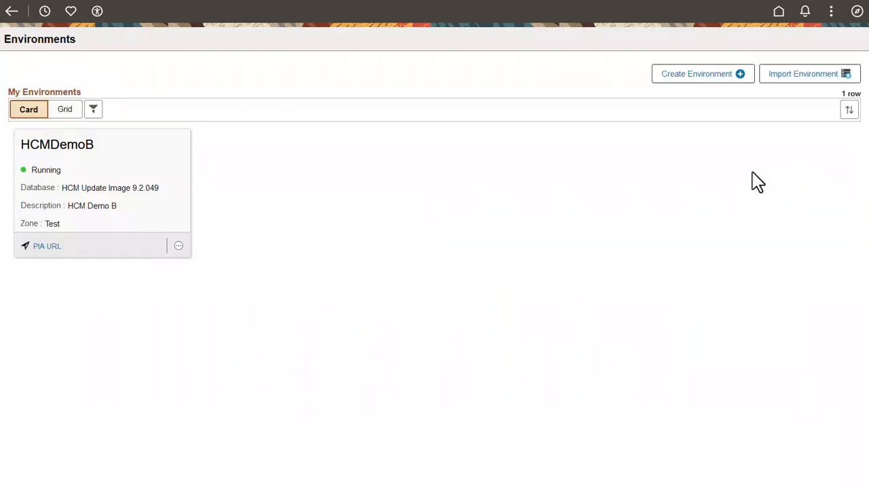
Start an environment import named DemoImport with the description "Demo import".
{"action": "left_click", "coordinate": [782, 72]}
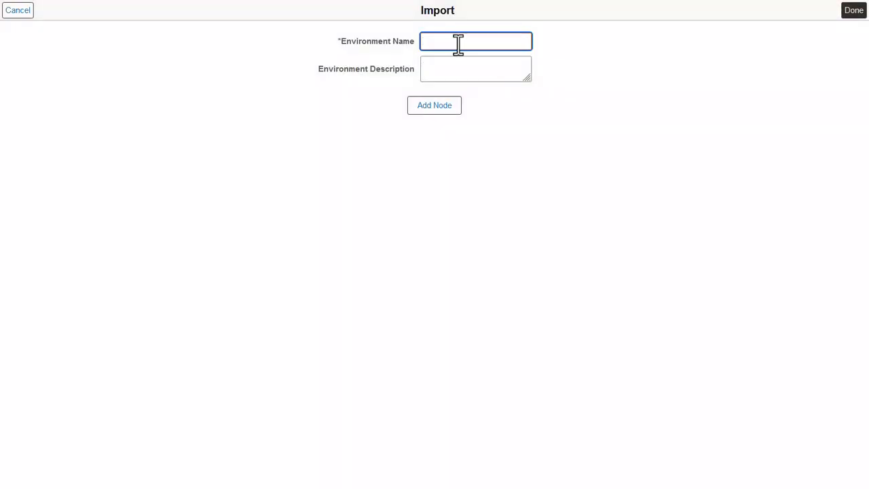
{"action": "type", "text": "DemoImport"}
{"action": "left_click", "coordinate": [445, 66]}
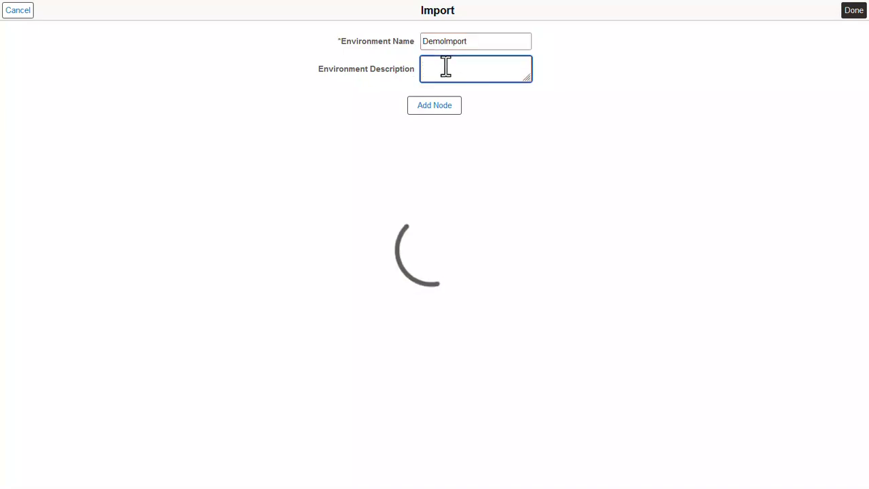
{"action": "type", "text": "D"}
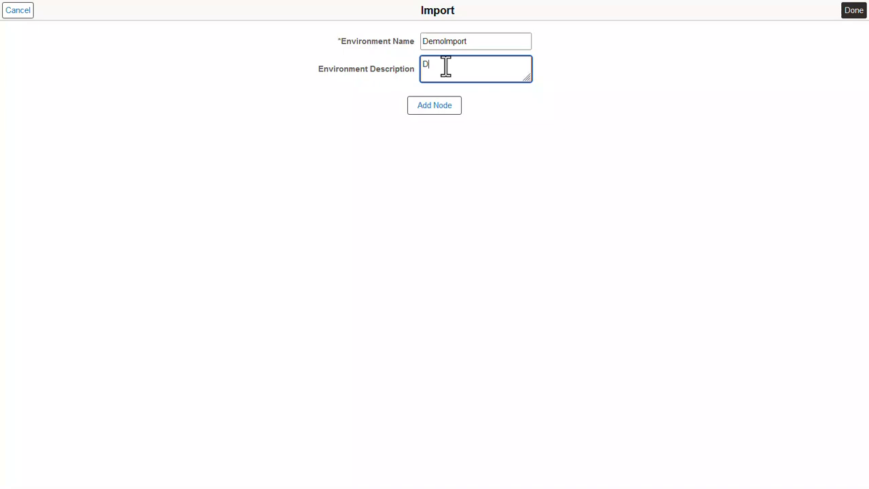
{"action": "type", "text": "emo import"}
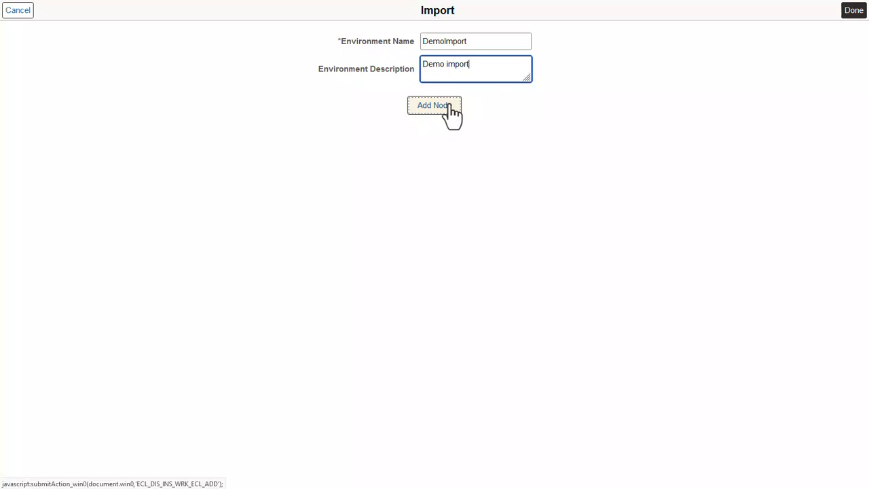
Add a node to the imported environment with Middle Tier as its instance type.
{"action": "left_click", "coordinate": [448, 106]}
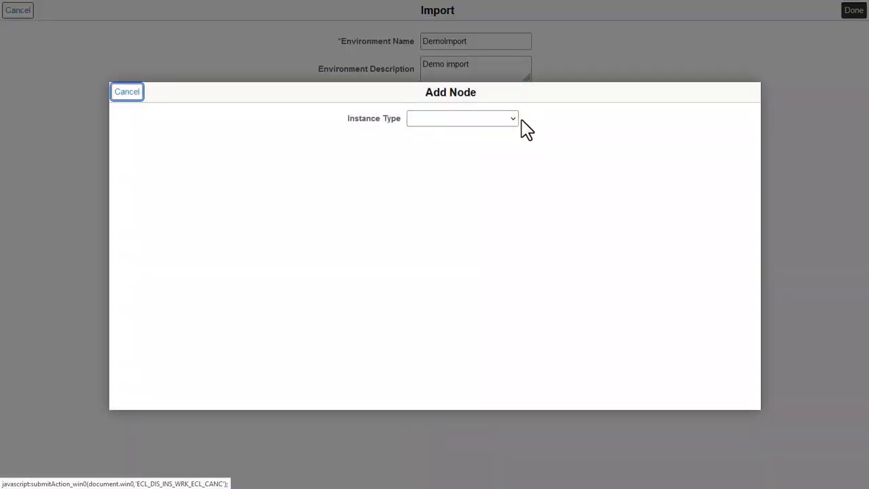
{"action": "left_click", "coordinate": [512, 122]}
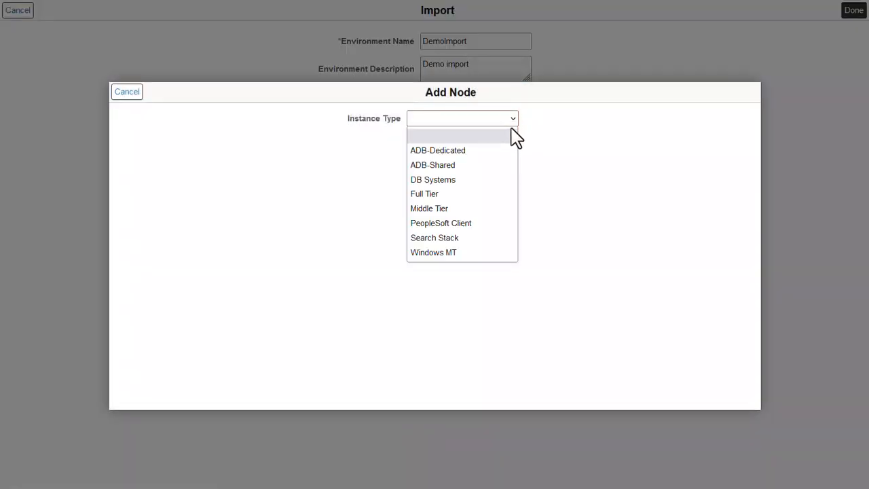
{"action": "left_click", "coordinate": [484, 210]}
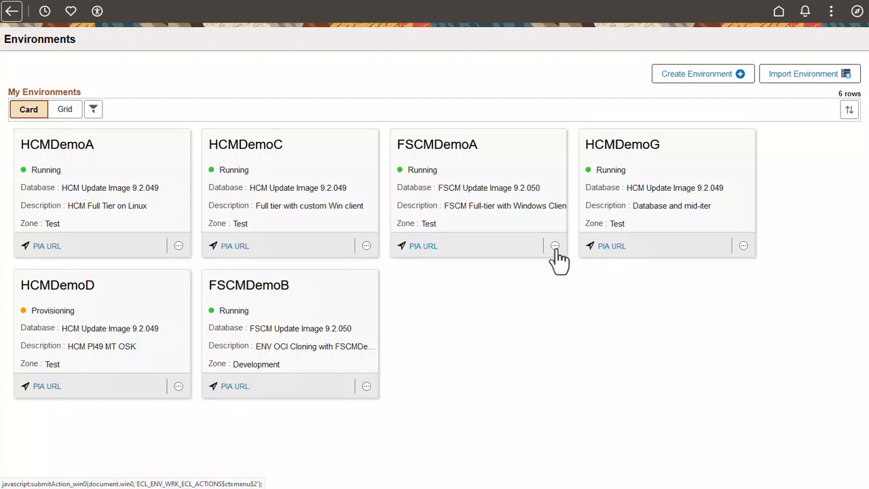
Open the details of FSCMDemoA and view the PeopleTools patches available to apply.
{"action": "left_click", "coordinate": [555, 246]}
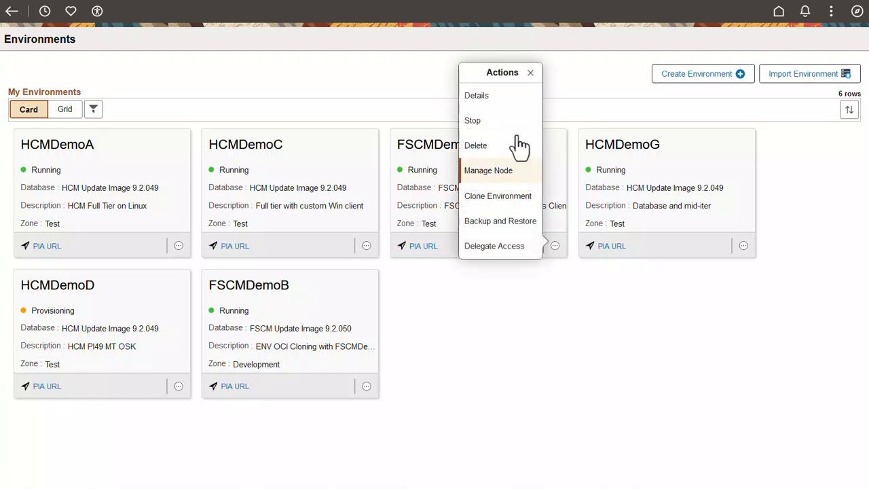
{"action": "left_click", "coordinate": [472, 95]}
{"action": "left_click", "coordinate": [129, 224]}
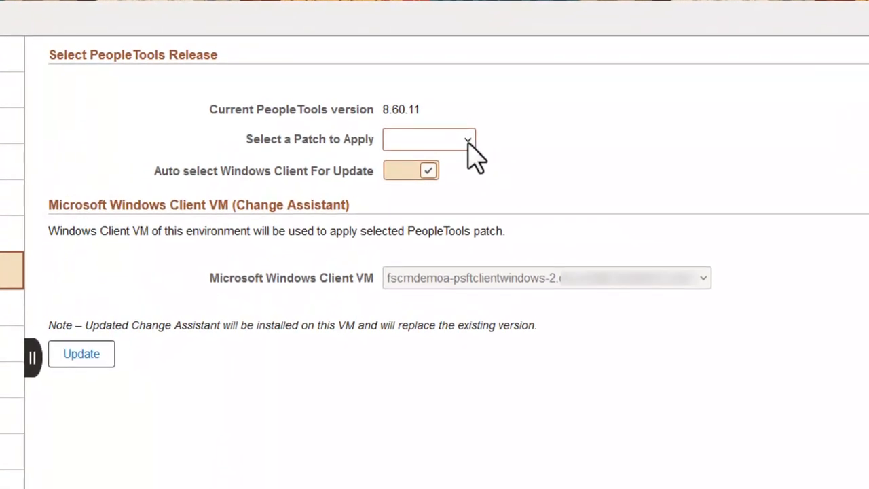
{"action": "left_click", "coordinate": [468, 141]}
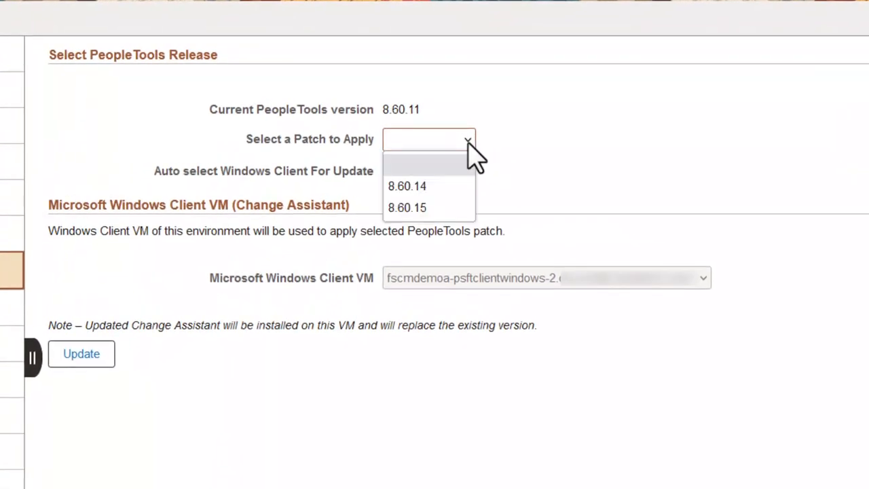
{"action": "left_click", "coordinate": [467, 141]}
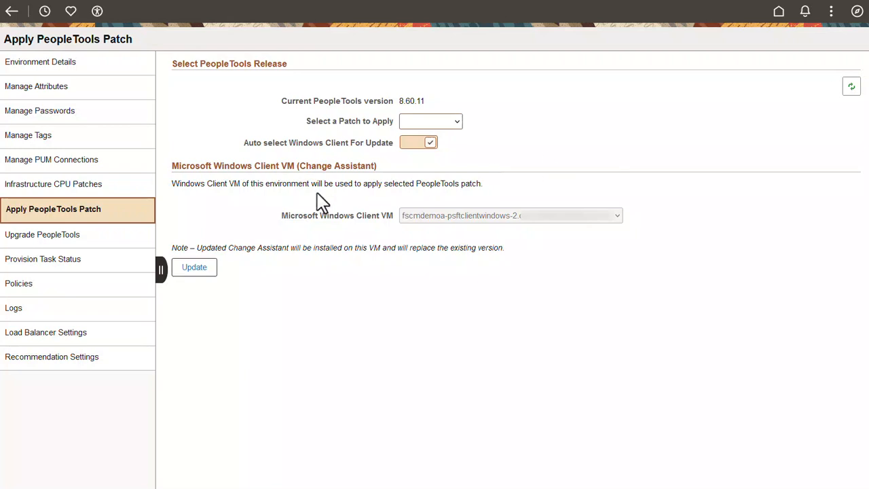
View the PeopleTools releases that FSCMDemoA can be upgraded to, leaving none selected.
{"action": "left_click", "coordinate": [31, 237]}
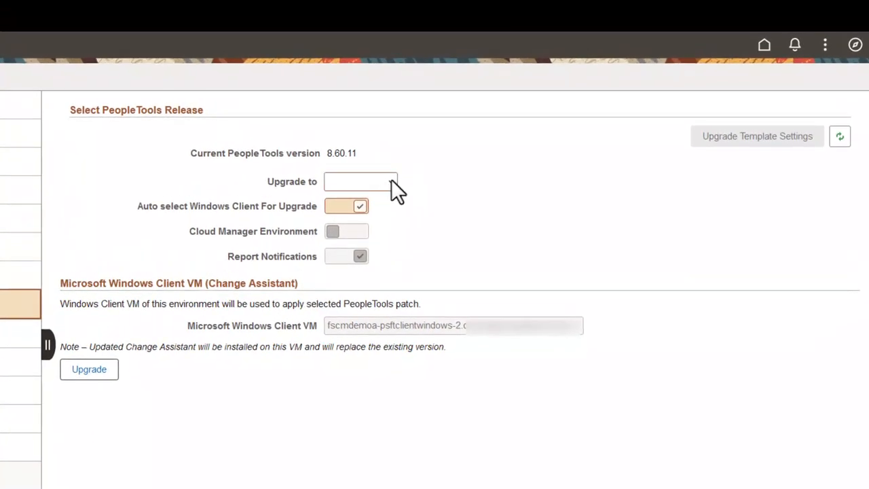
{"action": "left_click", "coordinate": [391, 180]}
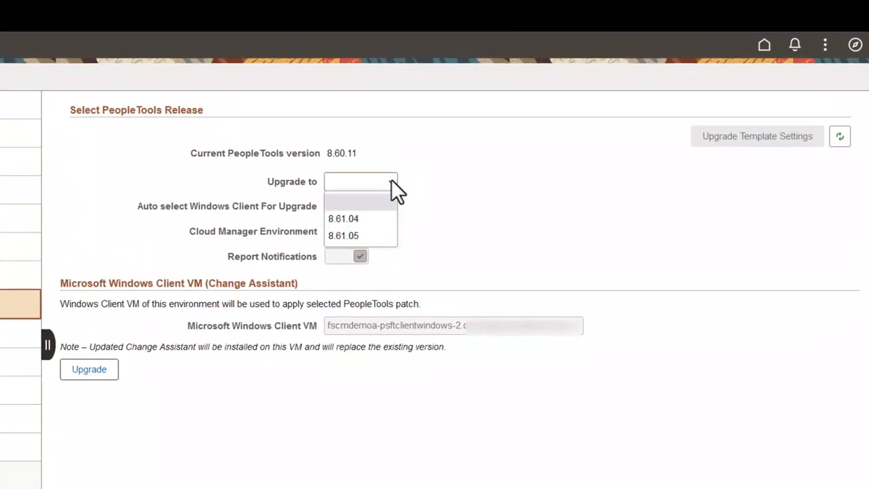
{"action": "left_click", "coordinate": [489, 218]}
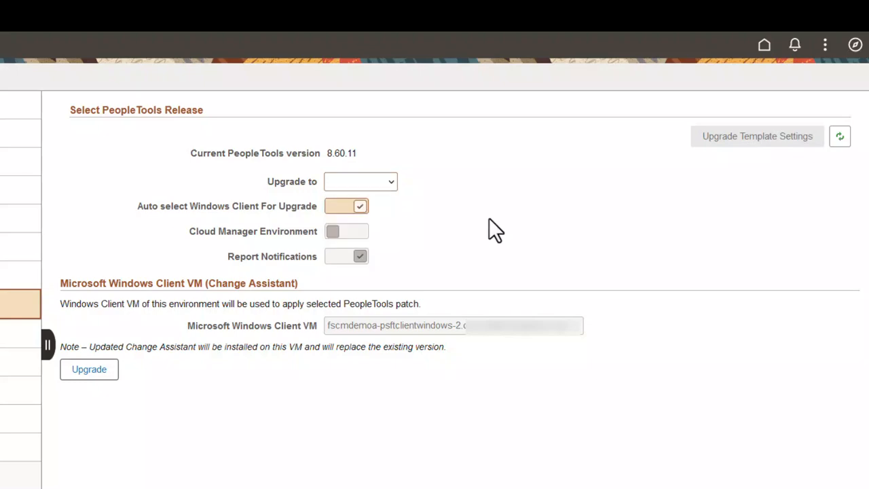